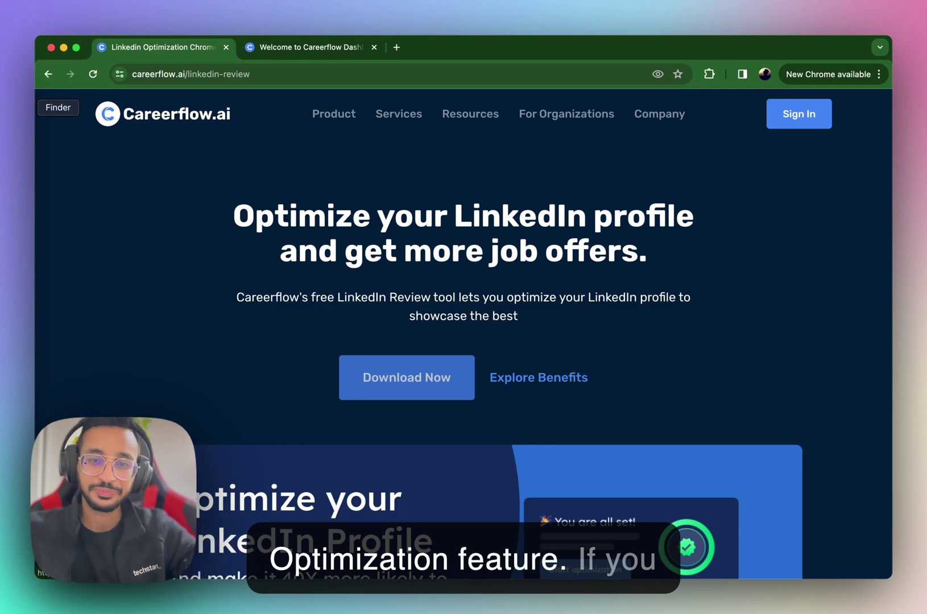
- Switch to the Careerflow dashboard and scroll to the checklist showing 4 of 6 steps done
scroll(495, 335, down, 5)
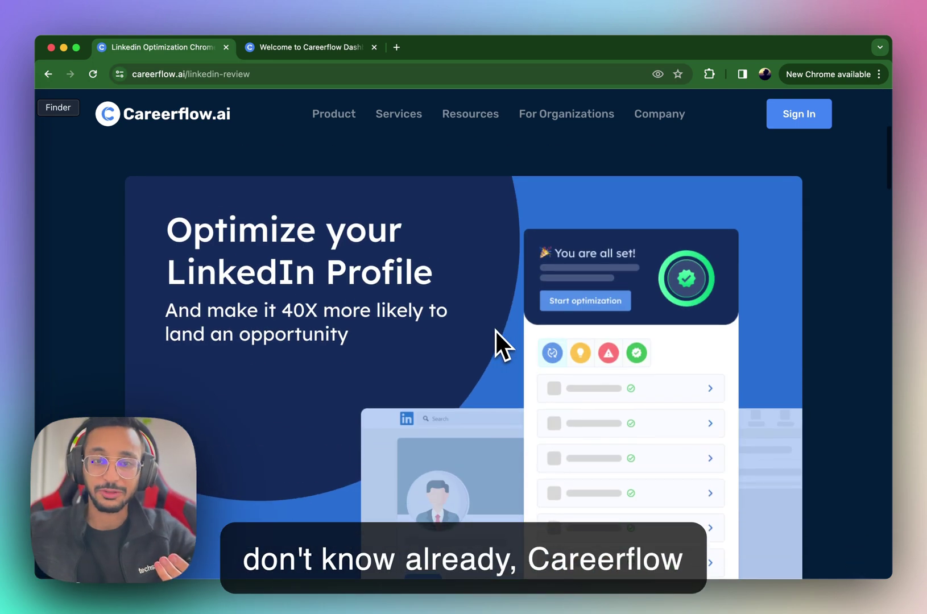
scroll(495, 330, down, 2)
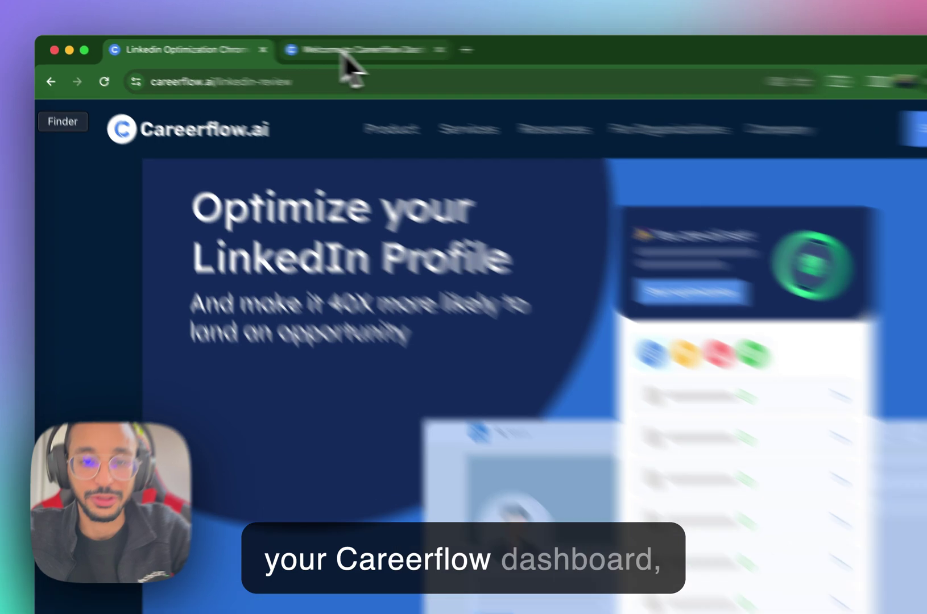
click(292, 49)
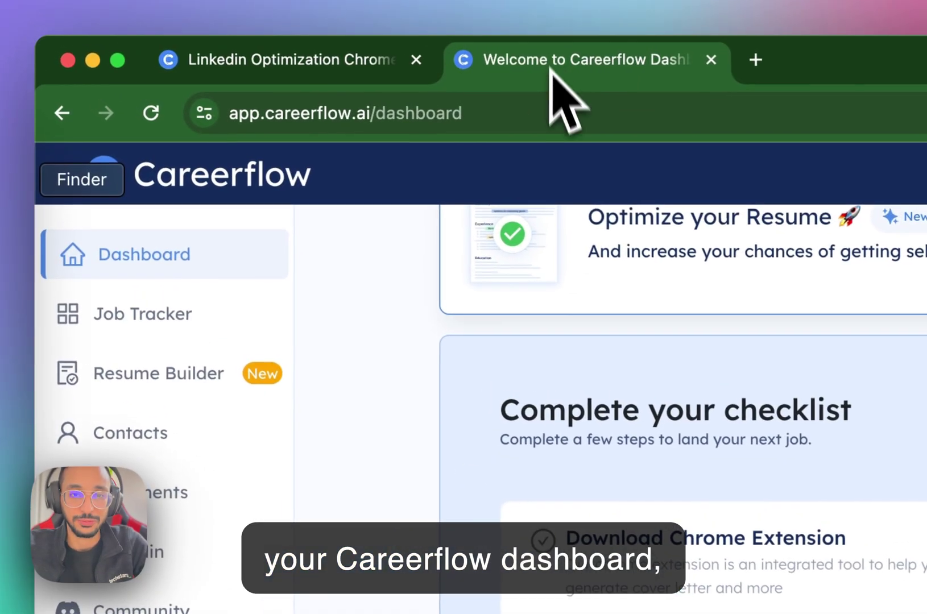
scroll(594, 403, up, 5)
click(350, 62)
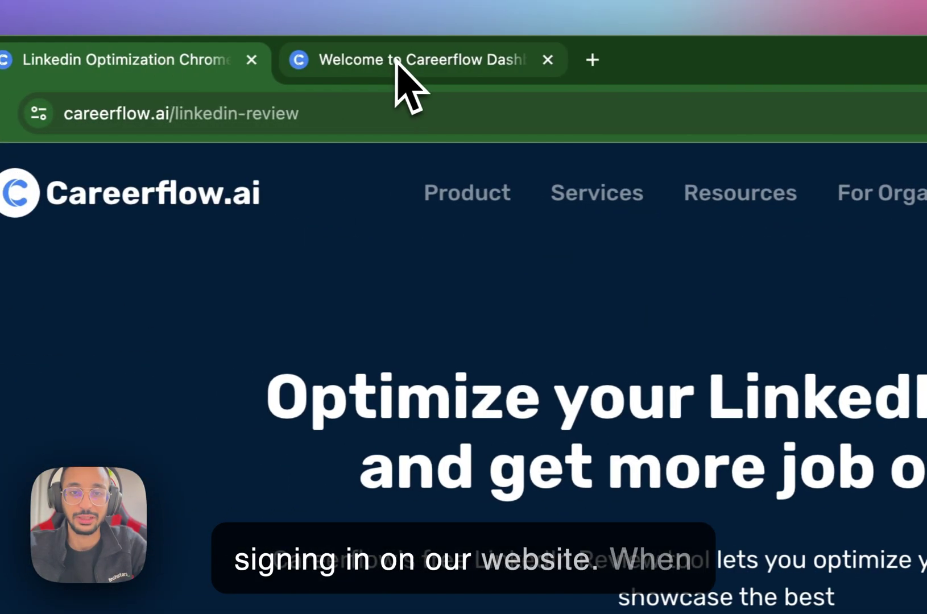
click(397, 62)
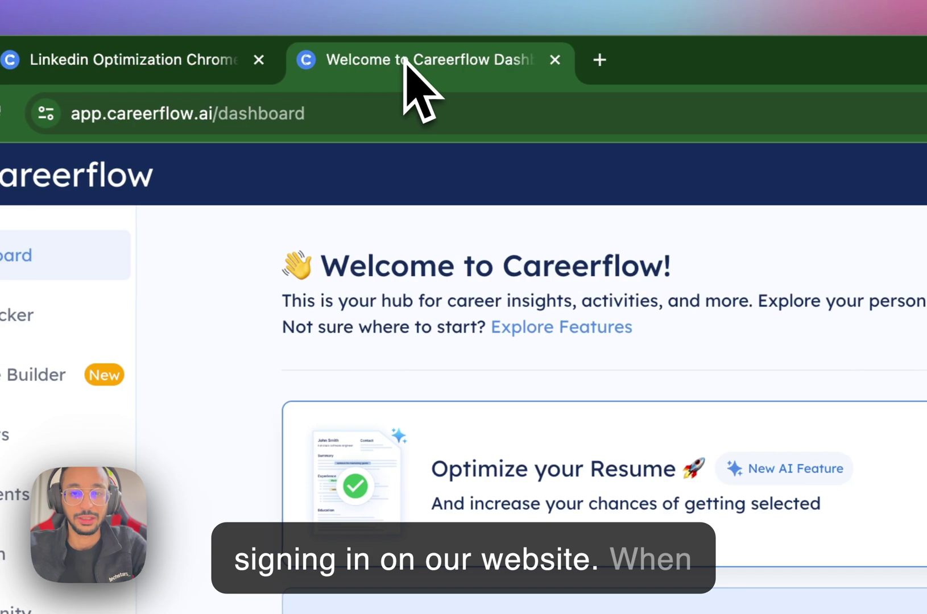
scroll(592, 512, down, 4)
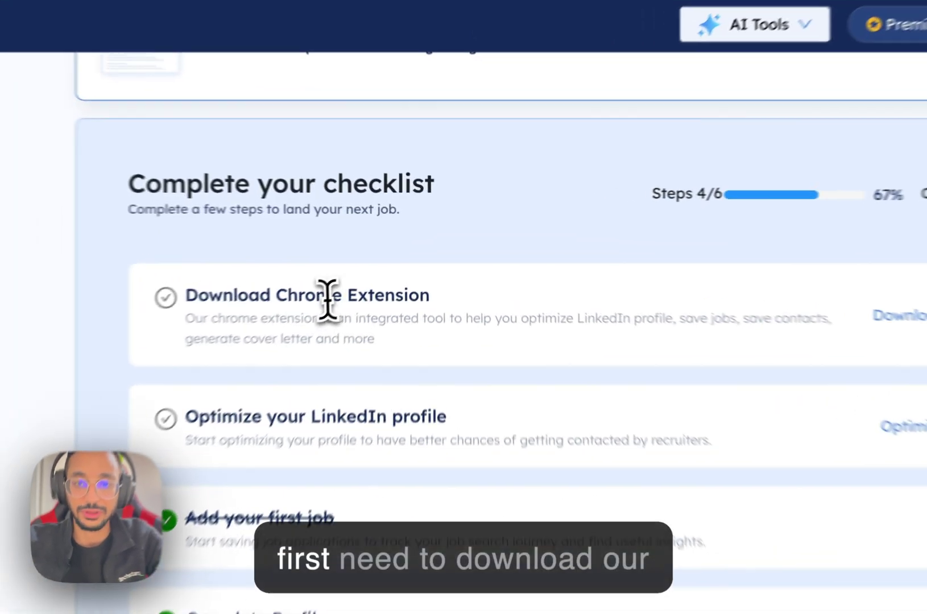
triple_click(382, 263)
click(501, 333)
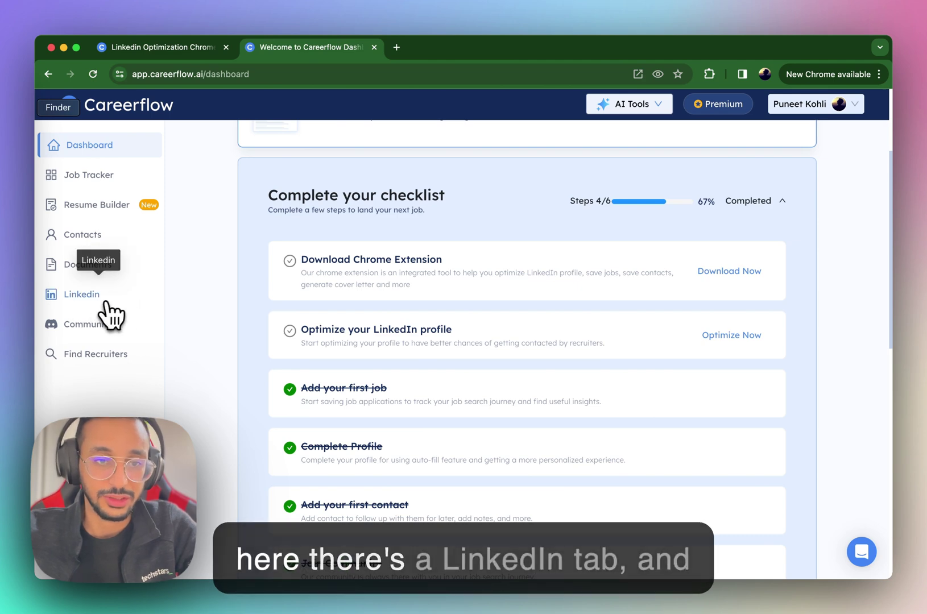
- Check the dashboard's LinkedIn section, which reports that LinkedIn profile data is not available
click(82, 296)
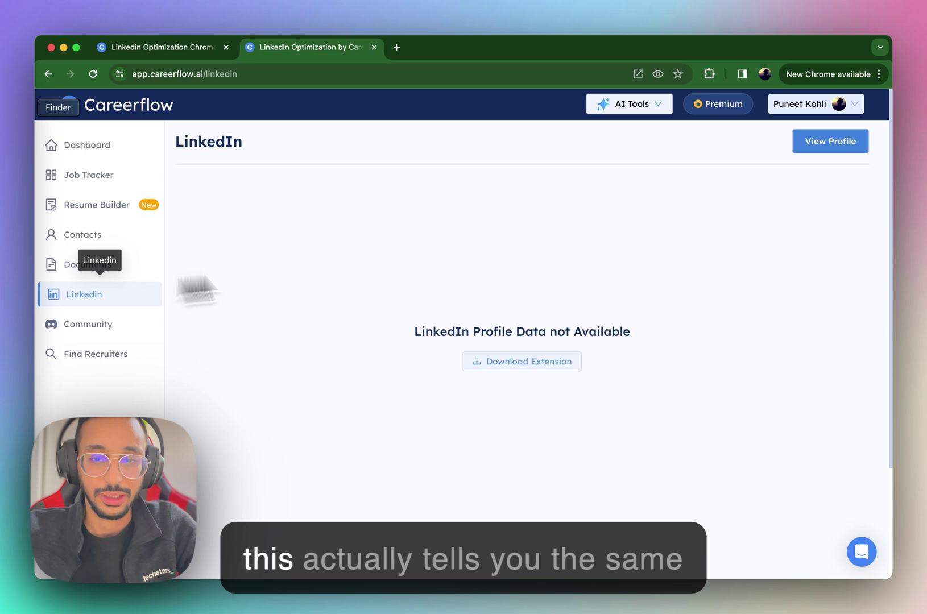
drag(415, 332, 597, 334)
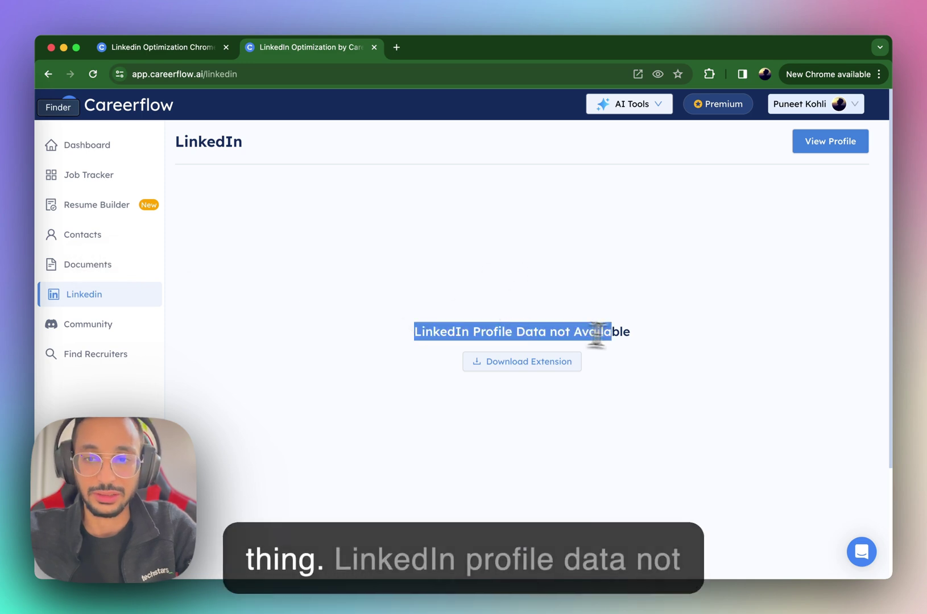
click(638, 335)
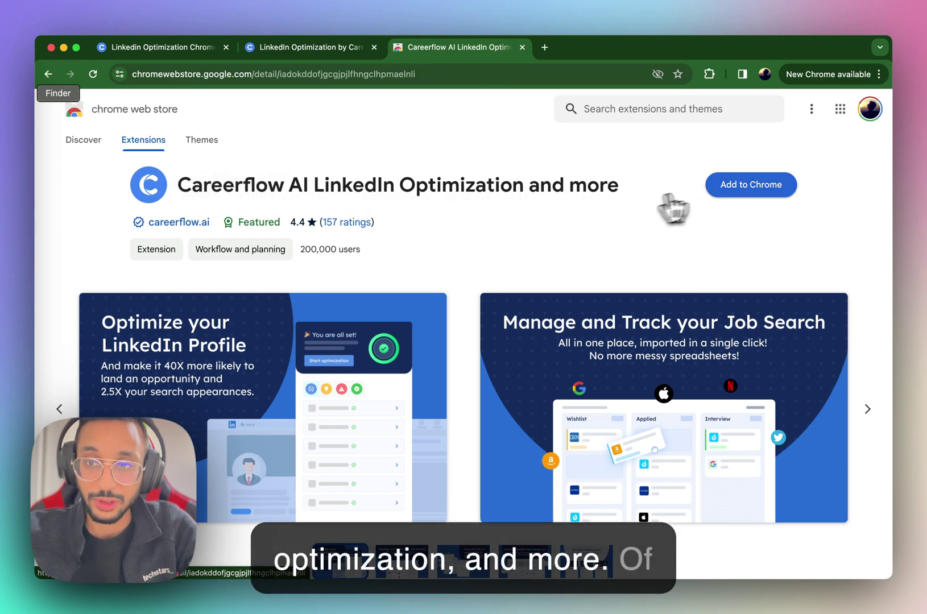
- Add the Careerflow AI LinkedIn Optimization extension to Chrome and confirm the installation
click(730, 184)
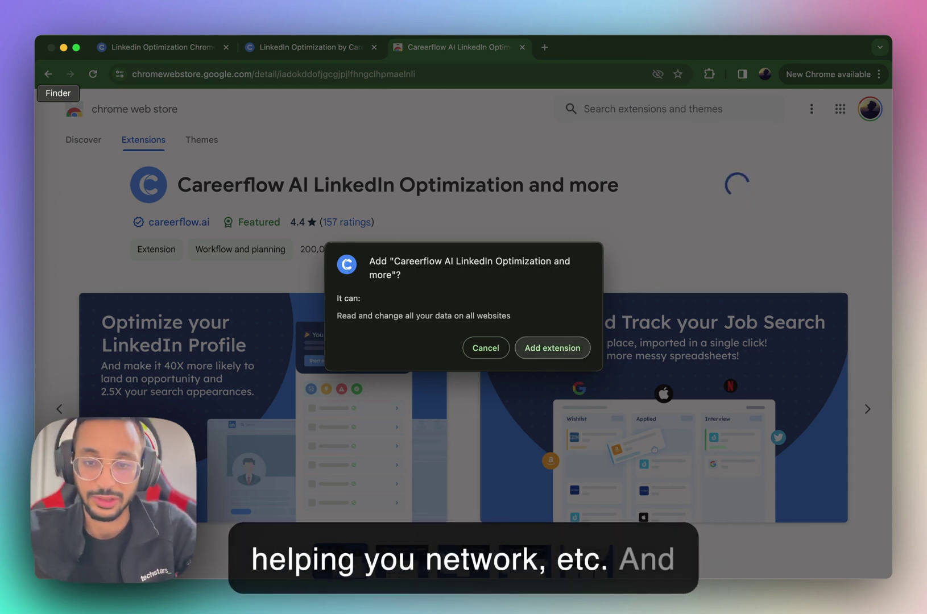
click(564, 350)
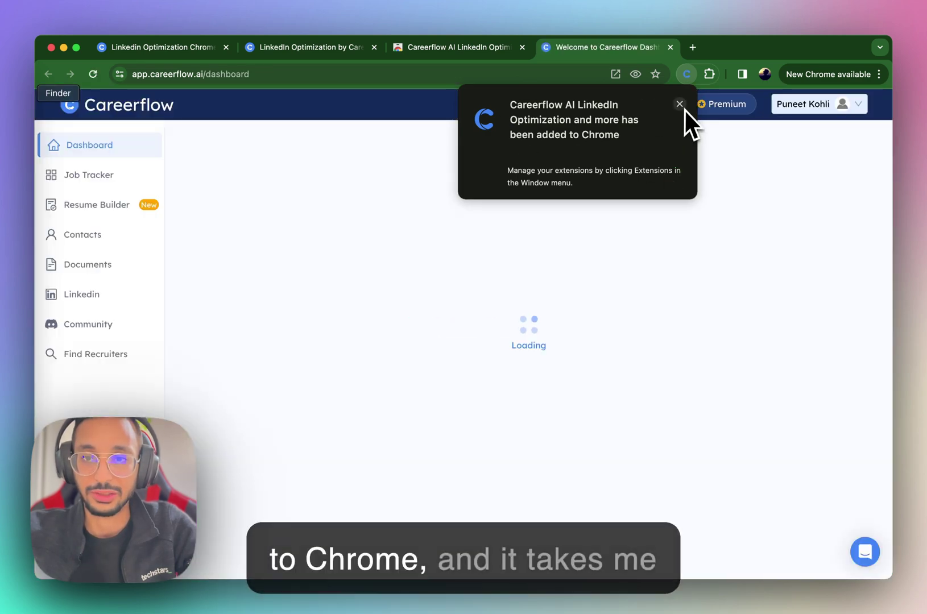
- Dismiss the extension-added notice and open the LinkedIn profile from the checklist's Optimize Now
click(683, 107)
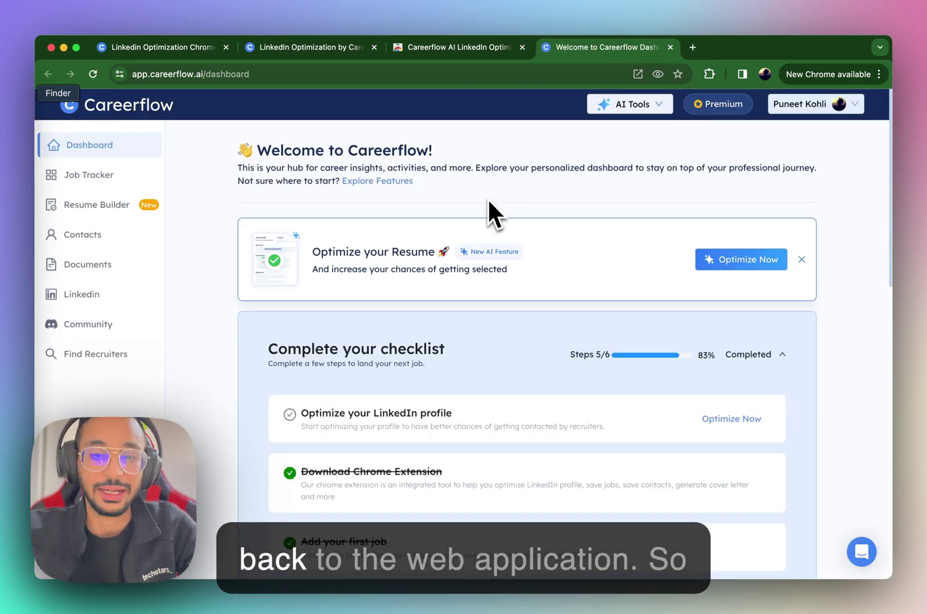
scroll(489, 211, down, 5)
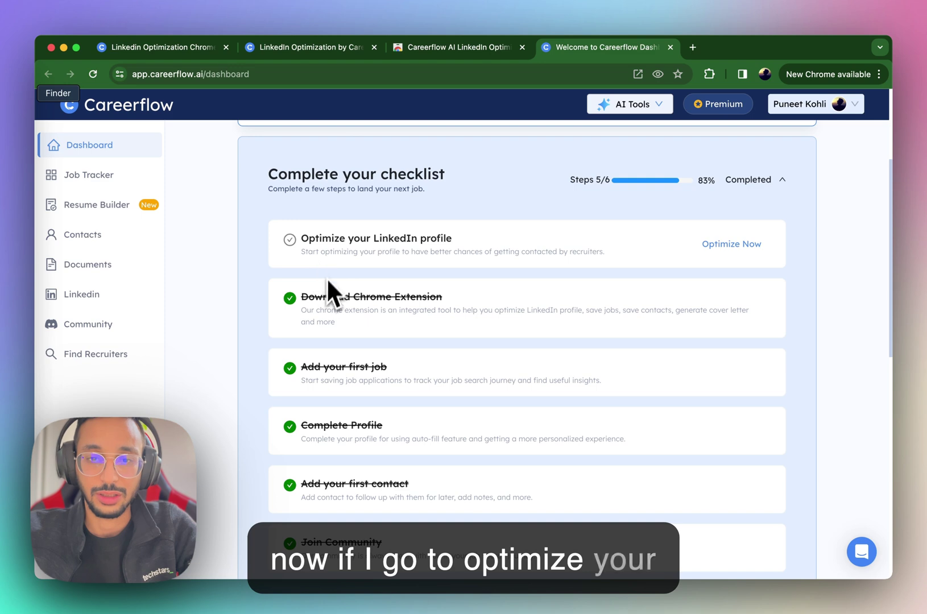
click(706, 244)
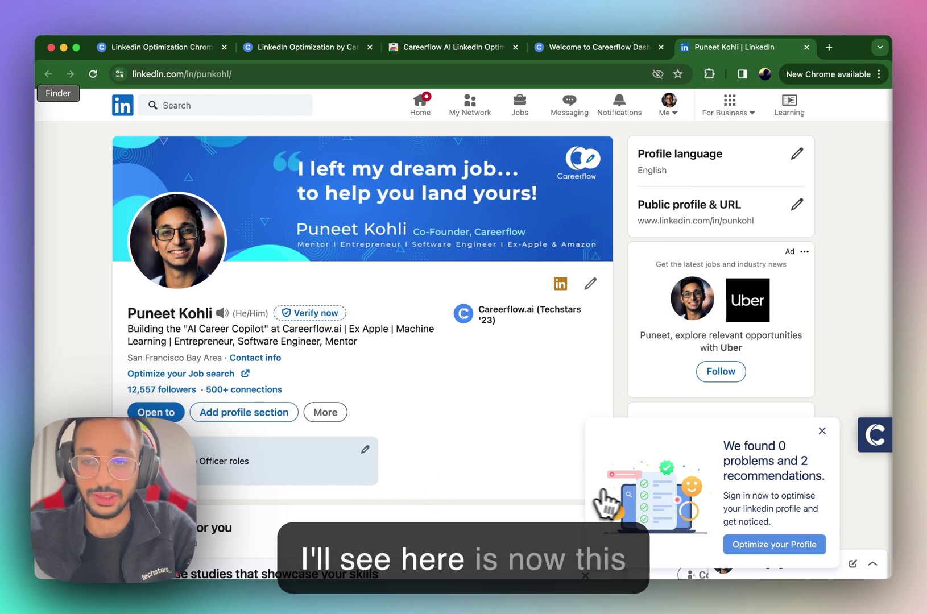
scroll(609, 493, down, 2)
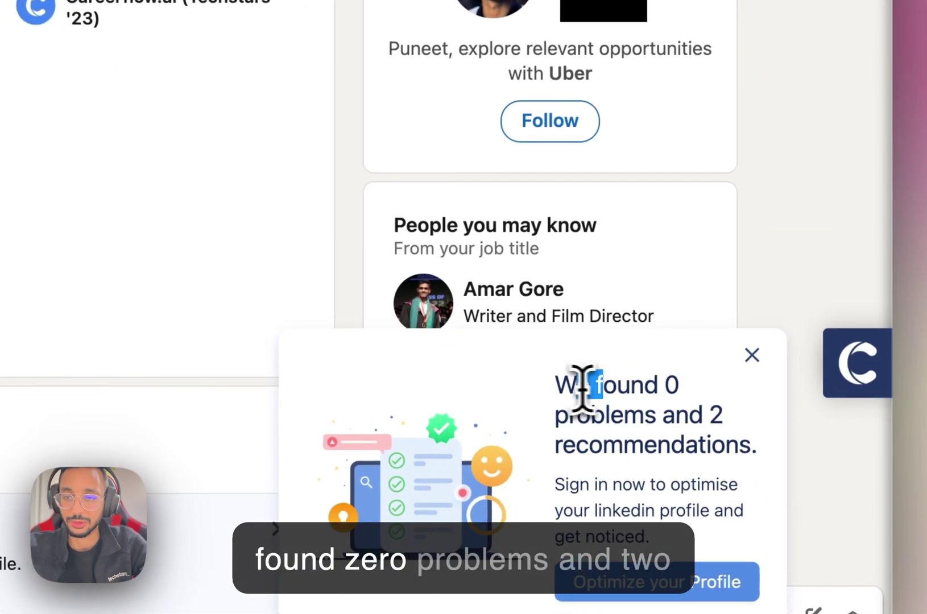
- Open the Careerflow sidebar on the profile and sign in, so it rates the profile 95%
drag(734, 446, 808, 452)
drag(724, 438, 726, 161)
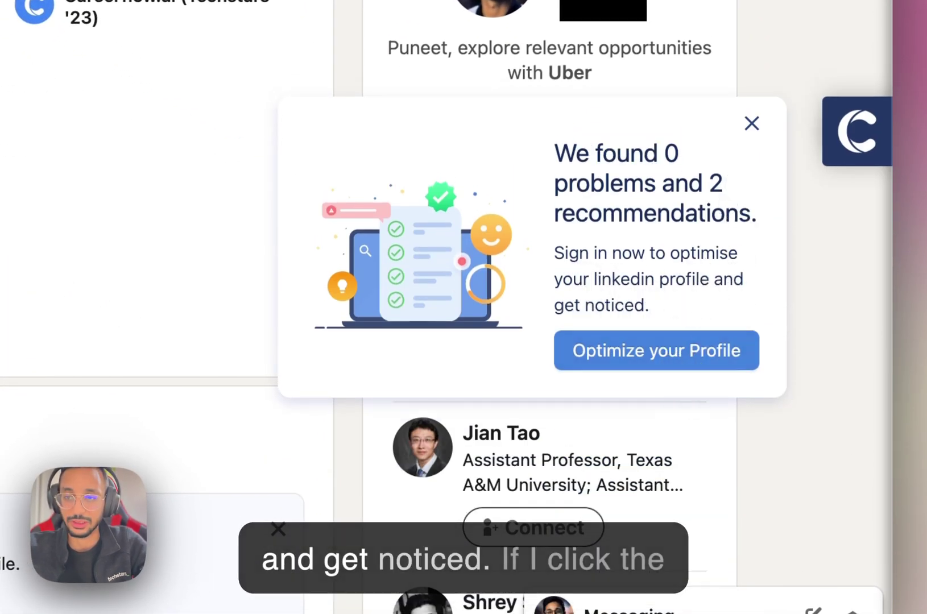
click(866, 158)
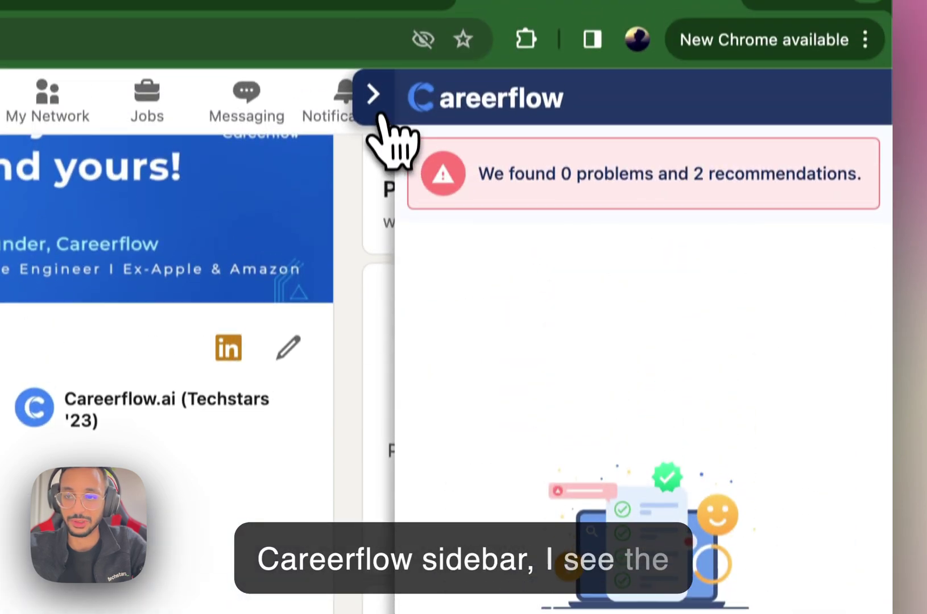
click(380, 114)
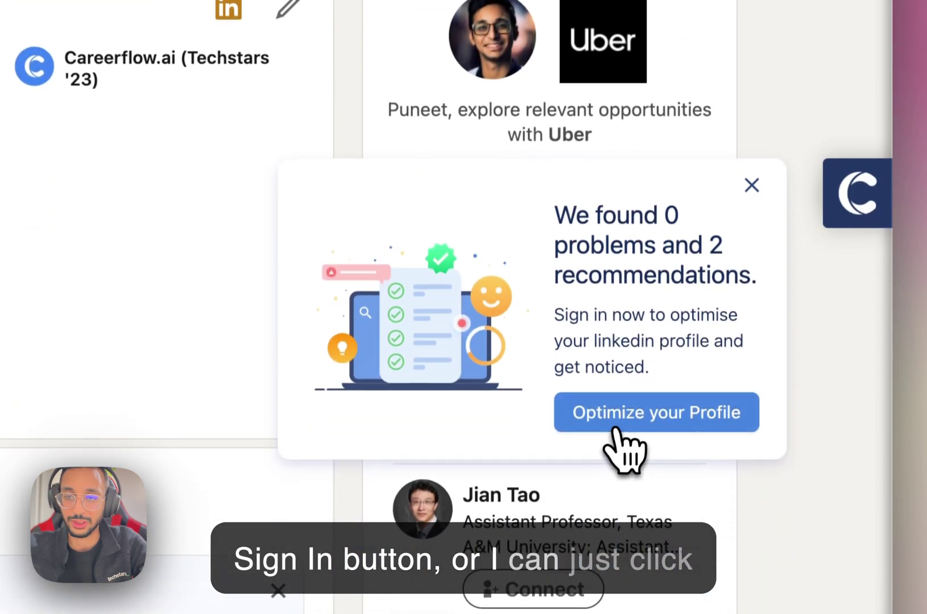
click(613, 434)
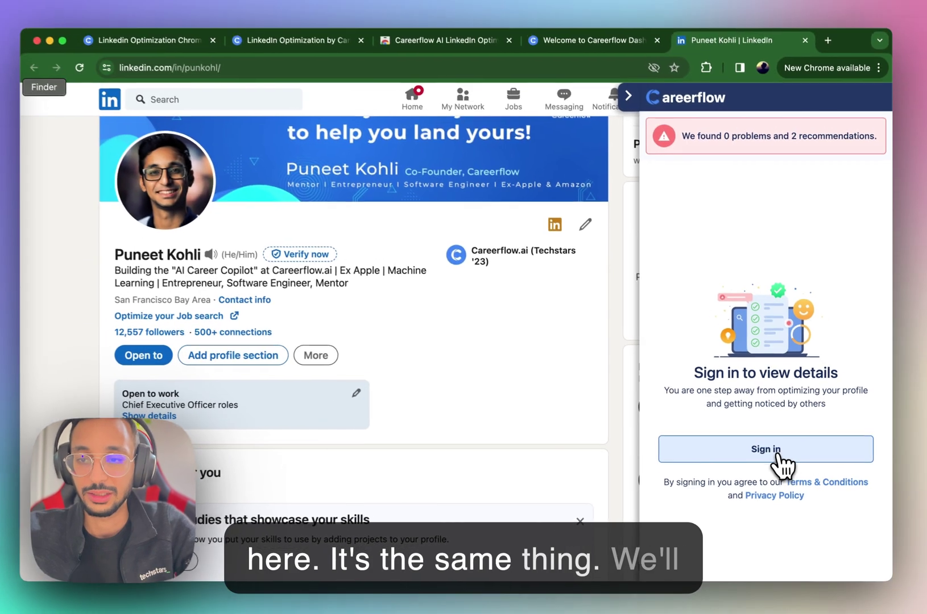
click(625, 438)
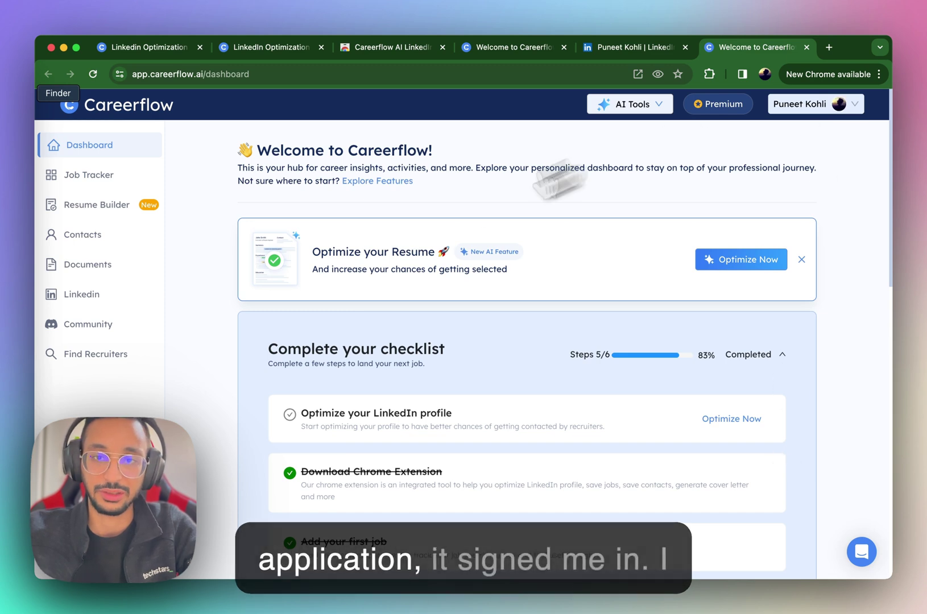
click(807, 49)
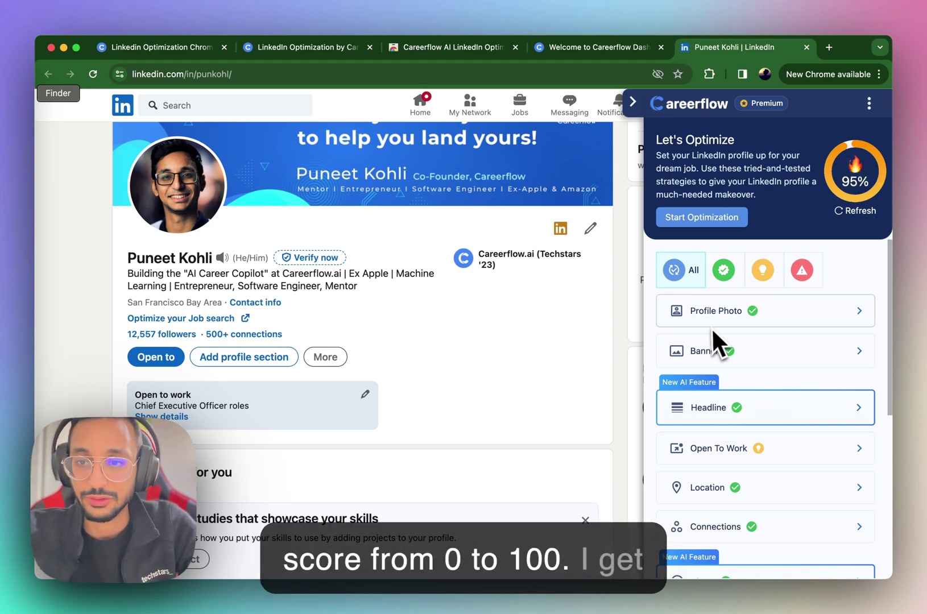
- Browse the Banner, Profile Photo and Open To Work tips in the Careerflow panel
scroll(759, 421, down, 3)
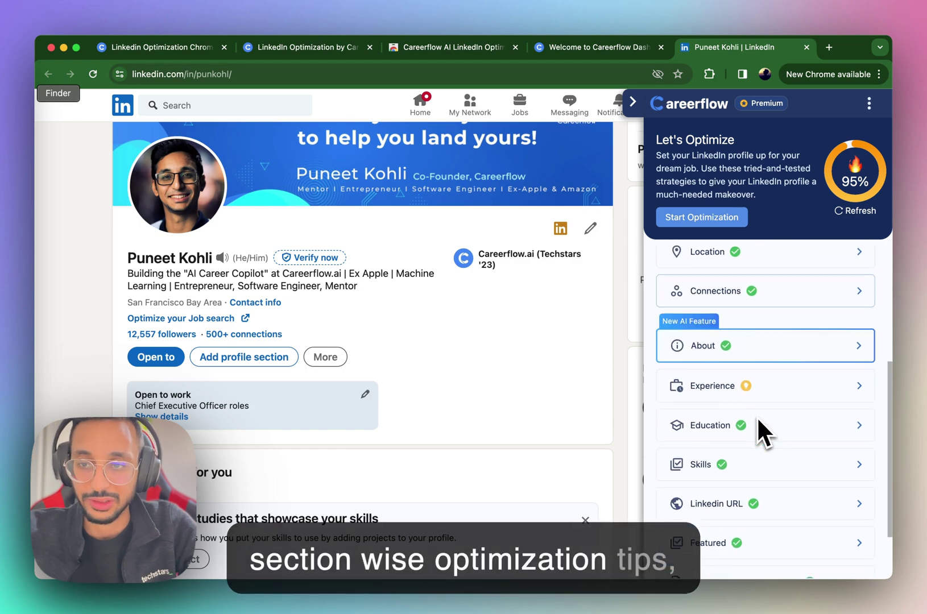
scroll(759, 422, up, 3)
click(768, 350)
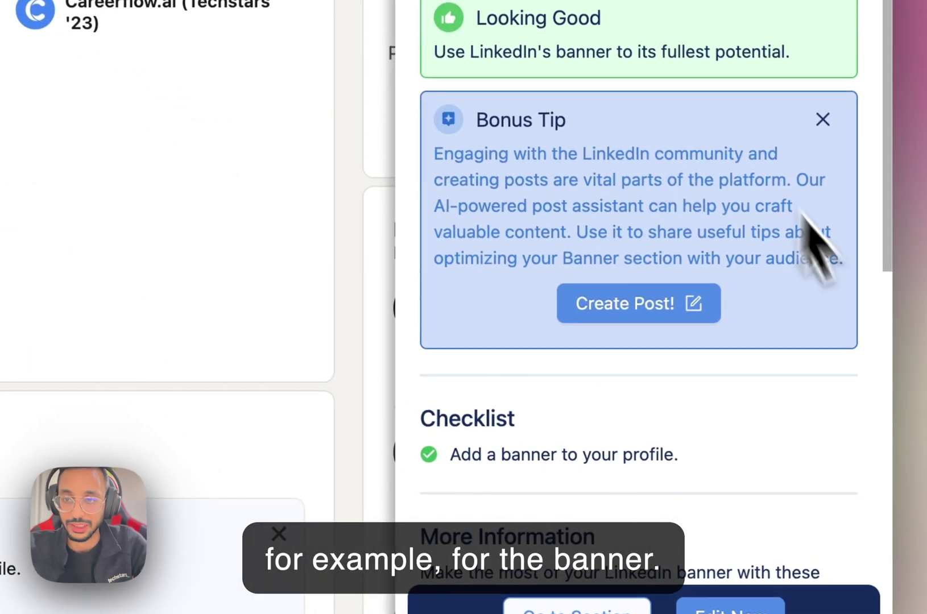
scroll(632, 445, down, 5)
scroll(637, 449, up, 6)
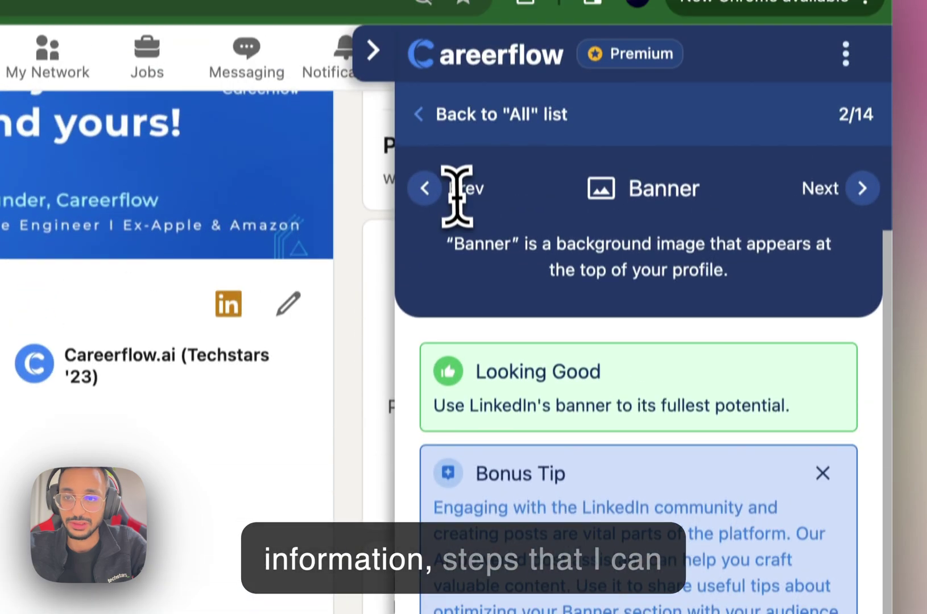
click(426, 207)
click(437, 131)
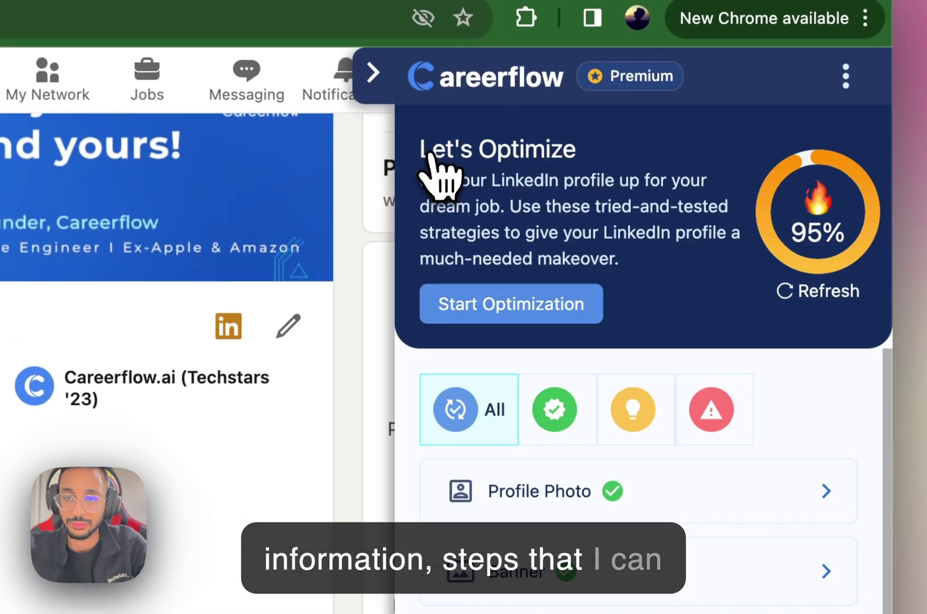
scroll(586, 487, down, 5)
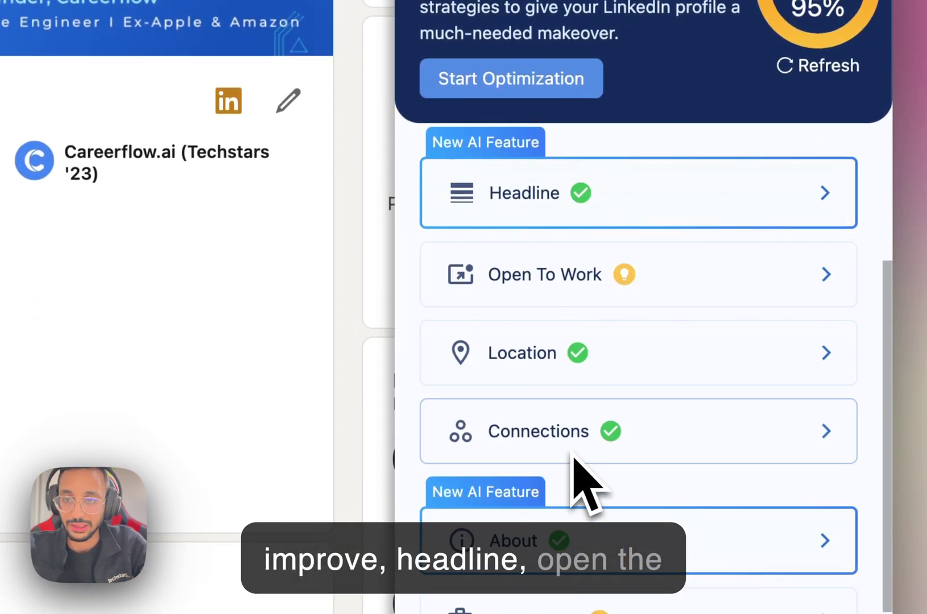
click(651, 284)
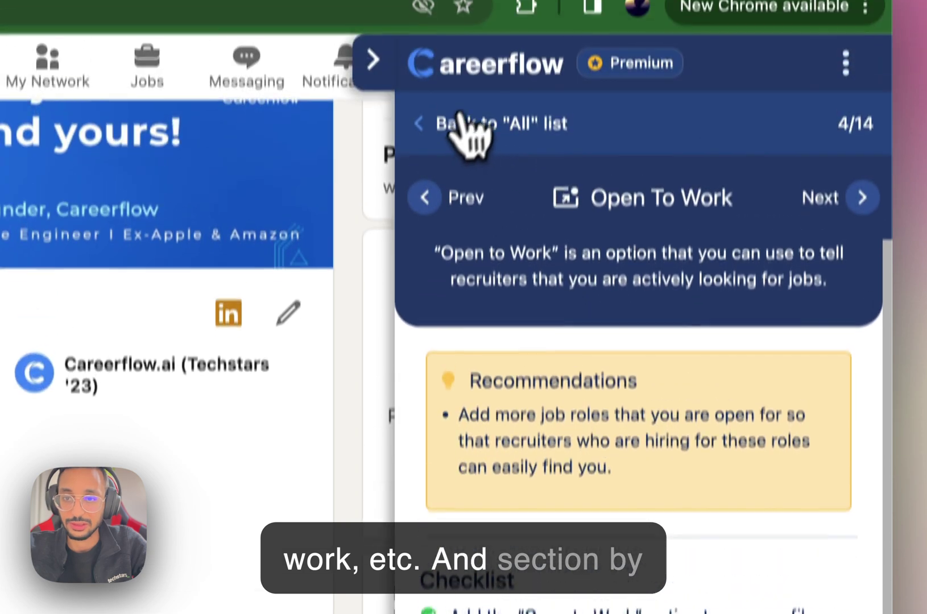
click(467, 125)
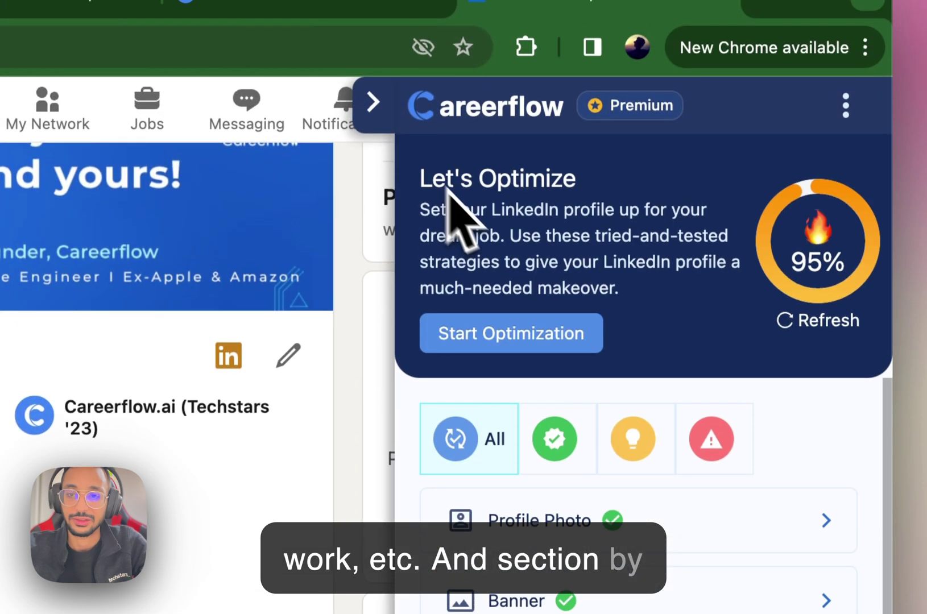
- Filter by Completed, Nice to Have and Must Have, then start the guided optimization
click(583, 463)
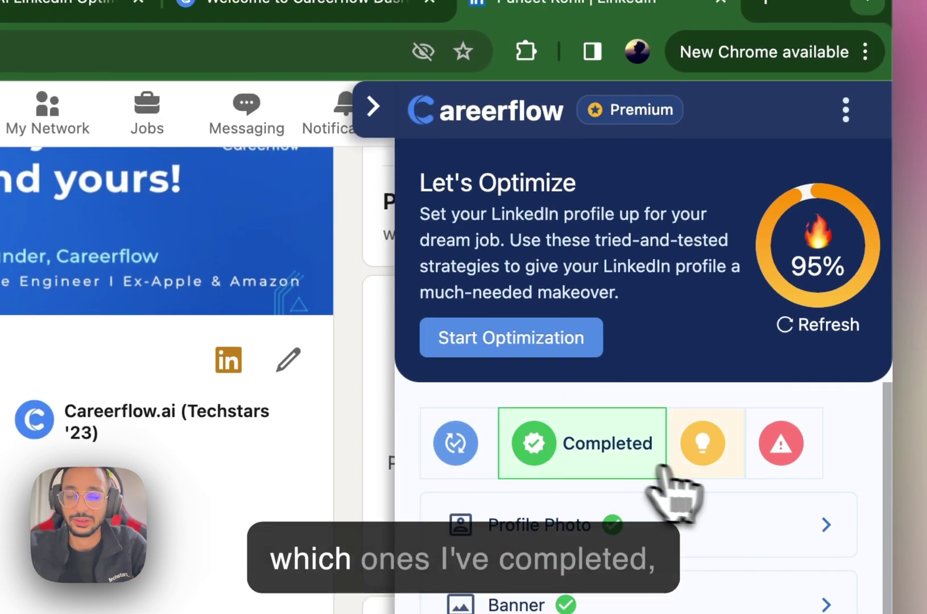
click(705, 477)
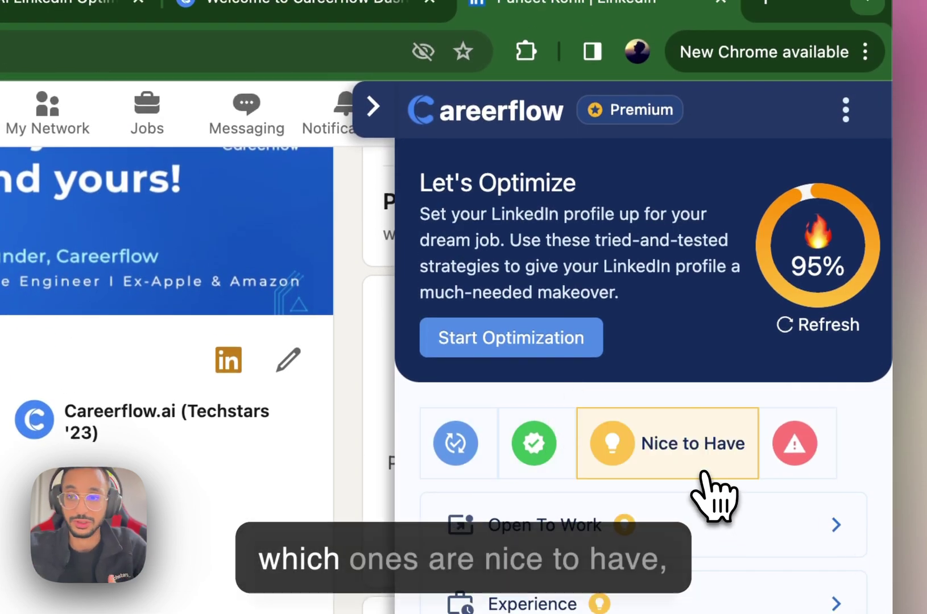
click(790, 466)
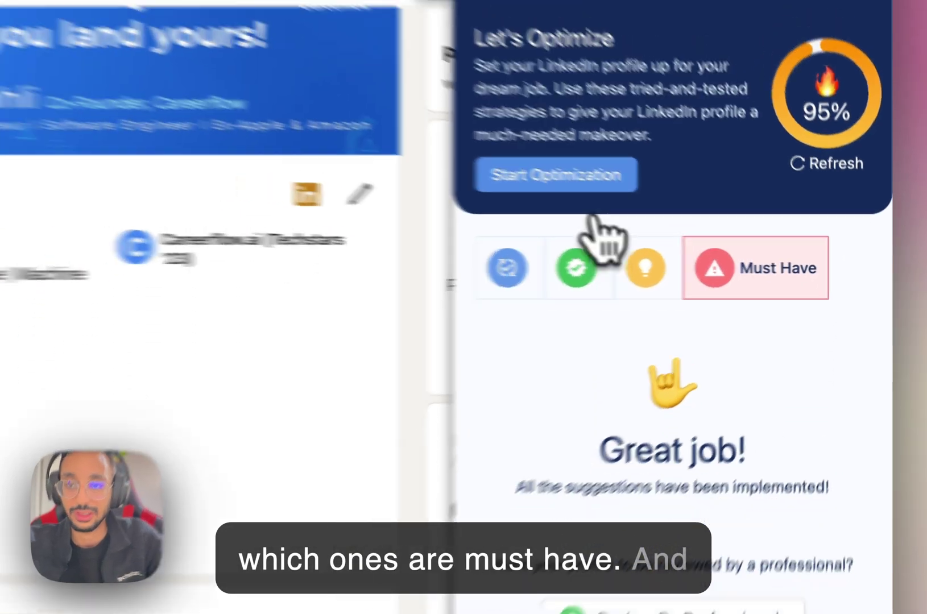
click(541, 205)
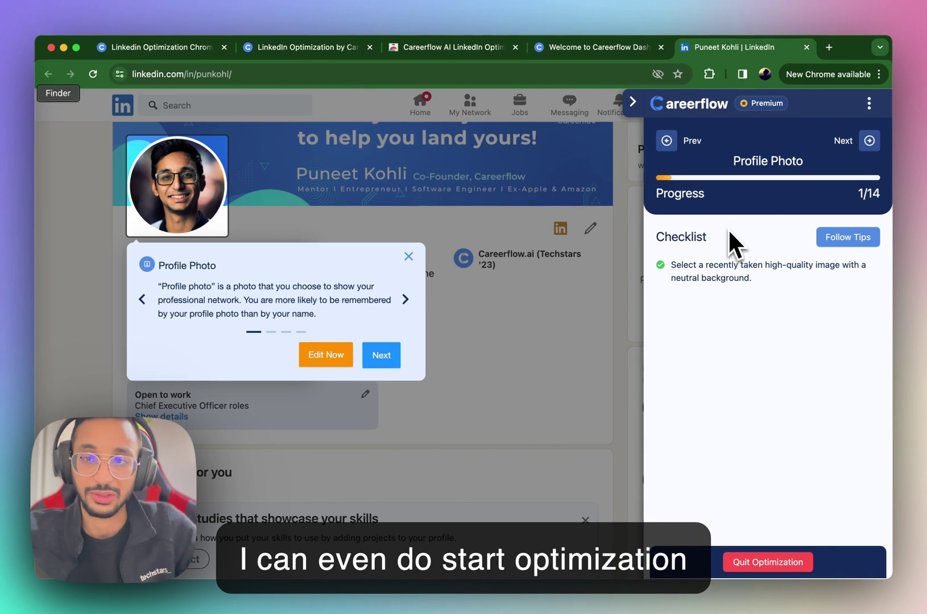
- Advance to the Banner and Headline tips, quit the walkthrough, and return to the dashboard
click(869, 141)
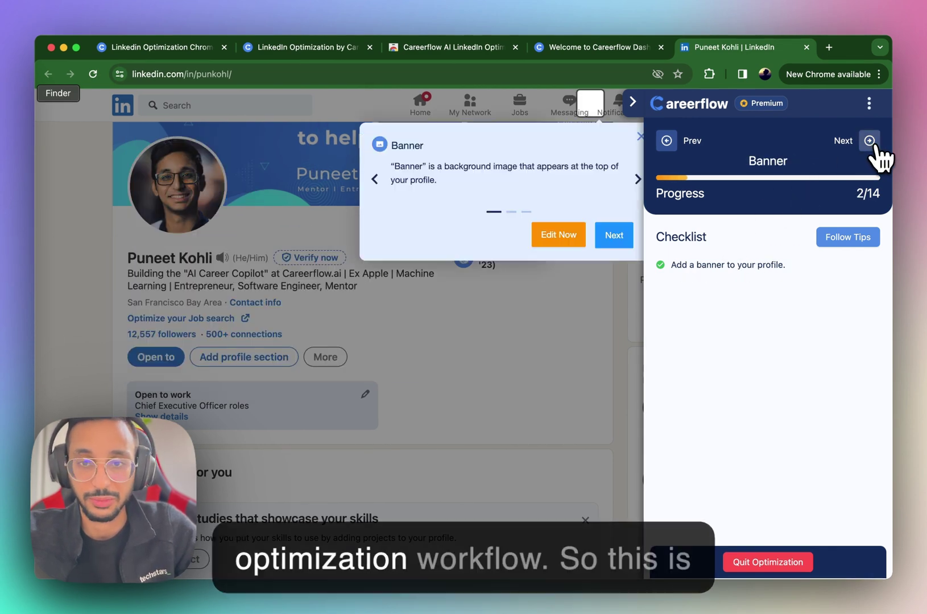
click(869, 141)
click(768, 563)
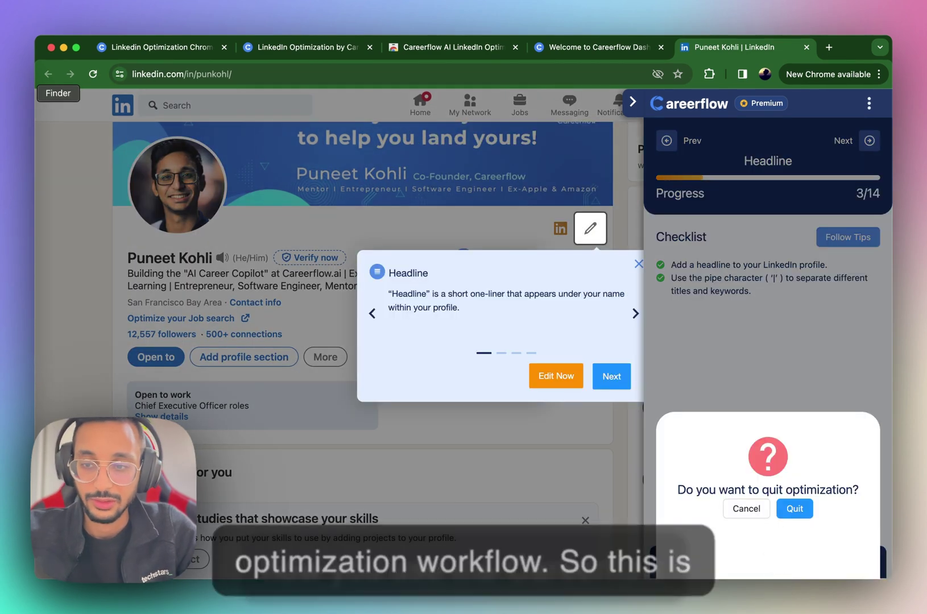
click(795, 508)
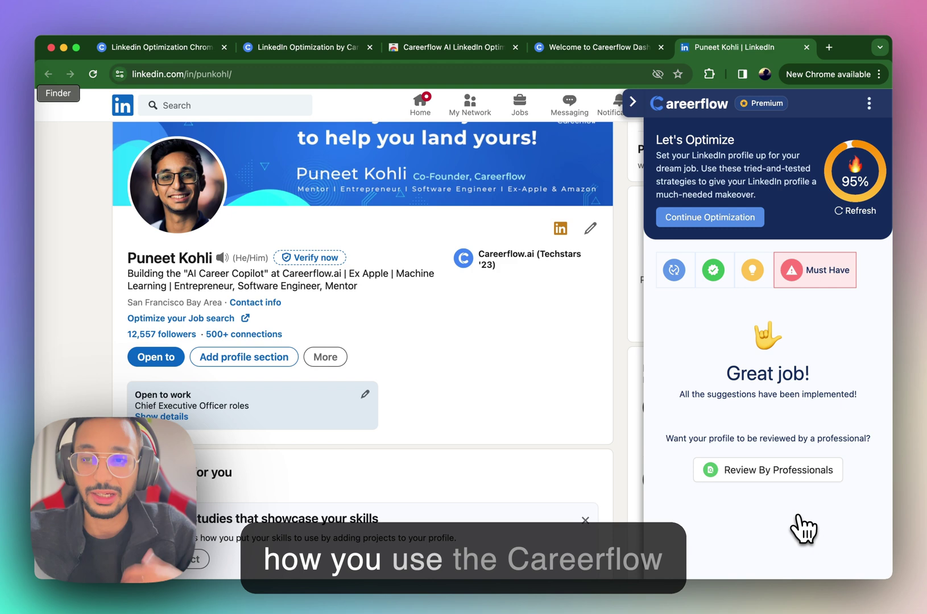
click(687, 272)
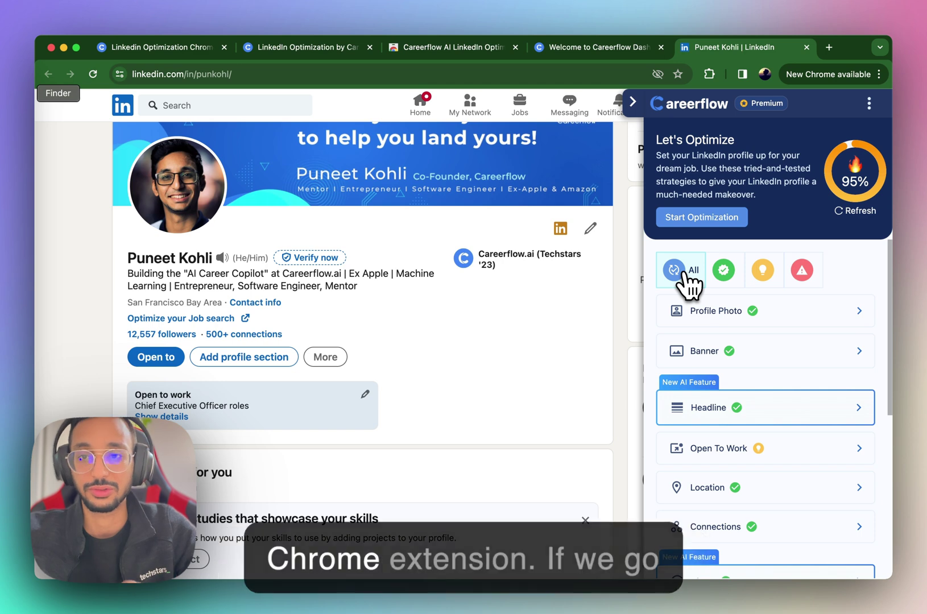
click(621, 41)
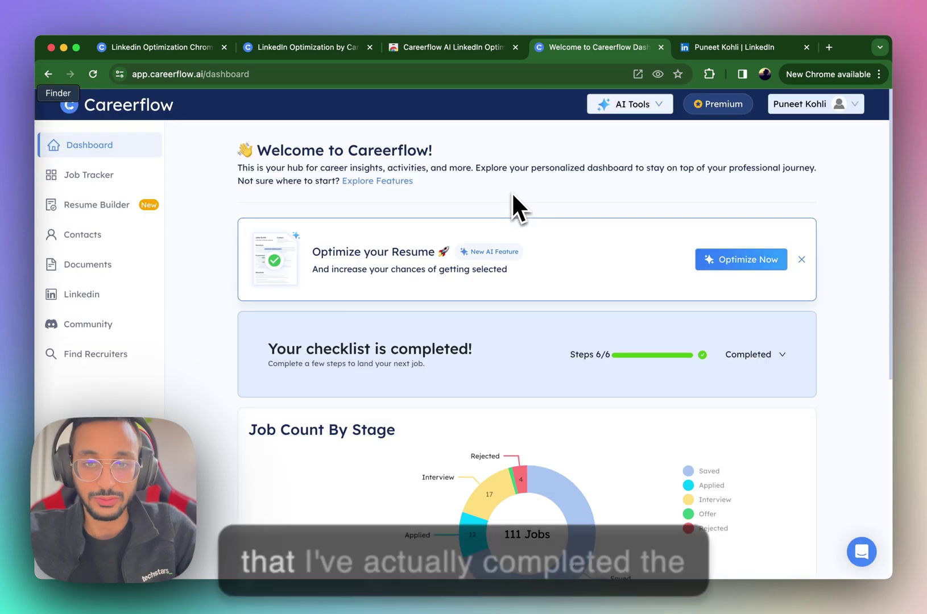
- Expand the completed 6/6 checklist, then open the LinkedIn section showing the 95% score
click(775, 365)
scroll(777, 370, down, 2)
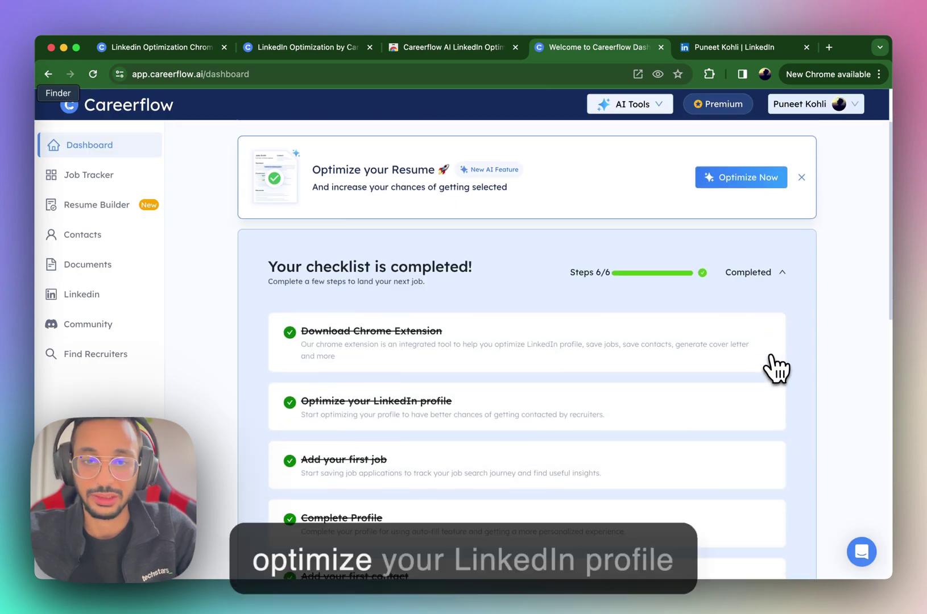
drag(296, 398, 502, 397)
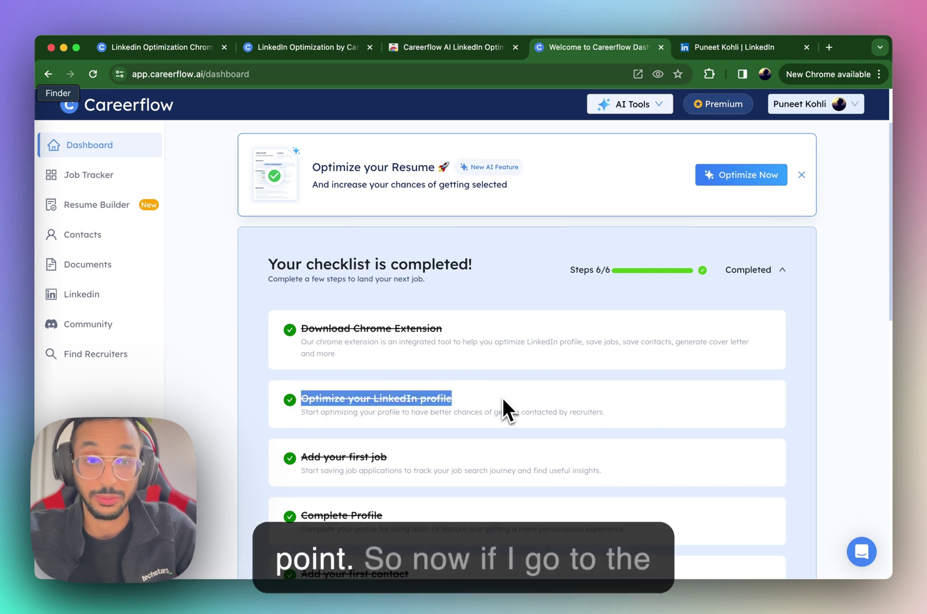
click(501, 397)
click(80, 293)
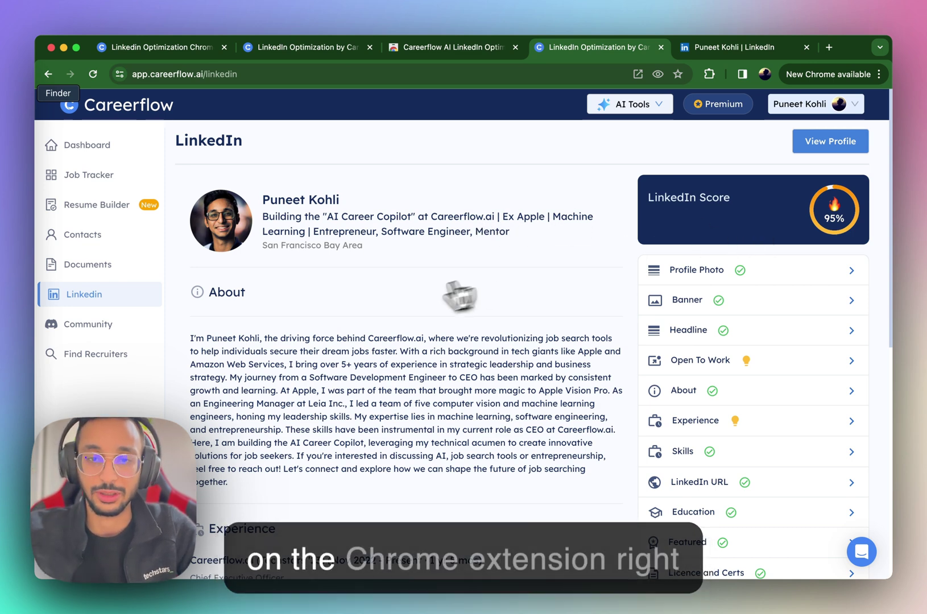
- Open the Profile Photo tip and advance through Banner and Headline to Open To Work (4 of 12)
click(762, 270)
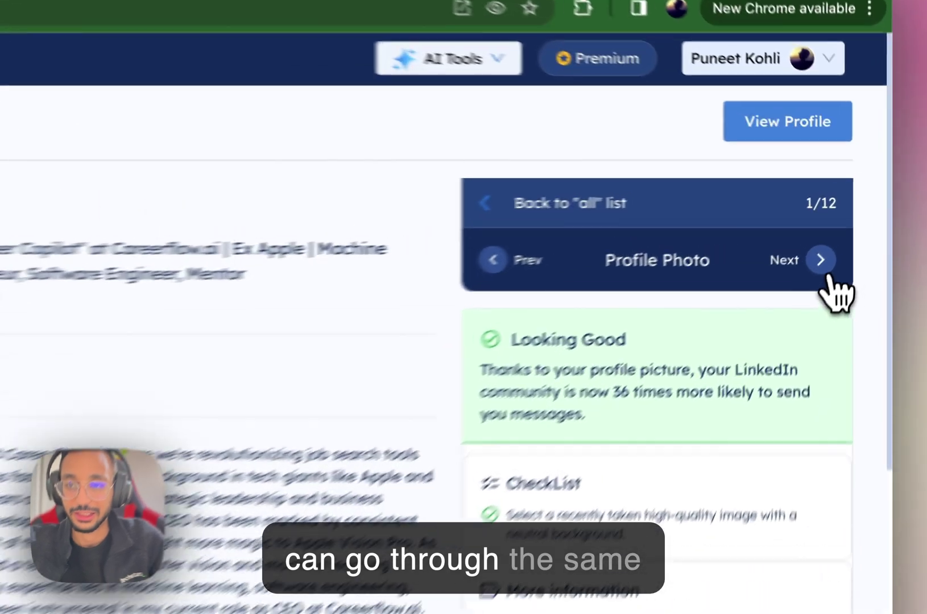
click(850, 224)
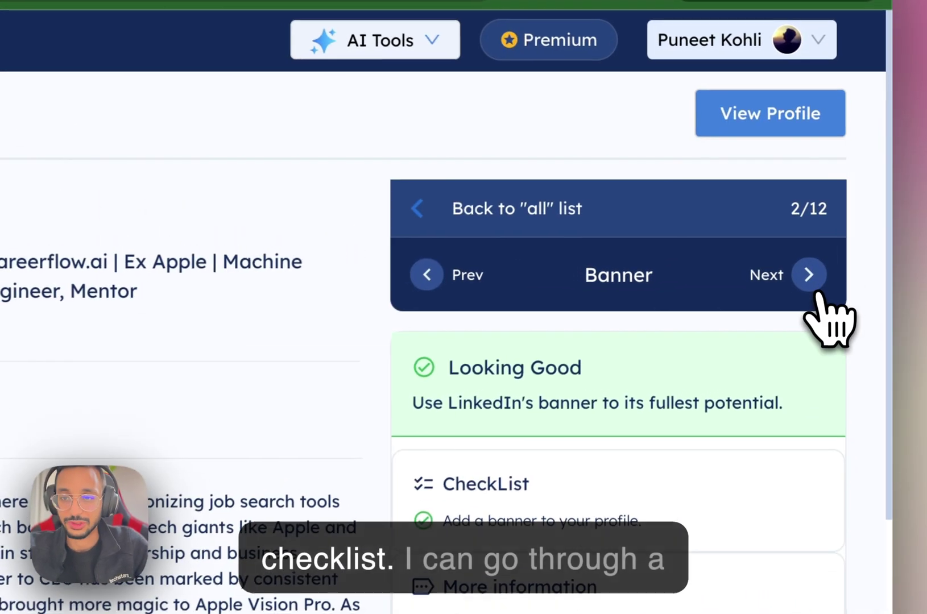
click(850, 224)
click(817, 296)
scroll(252, 379, down, 10)
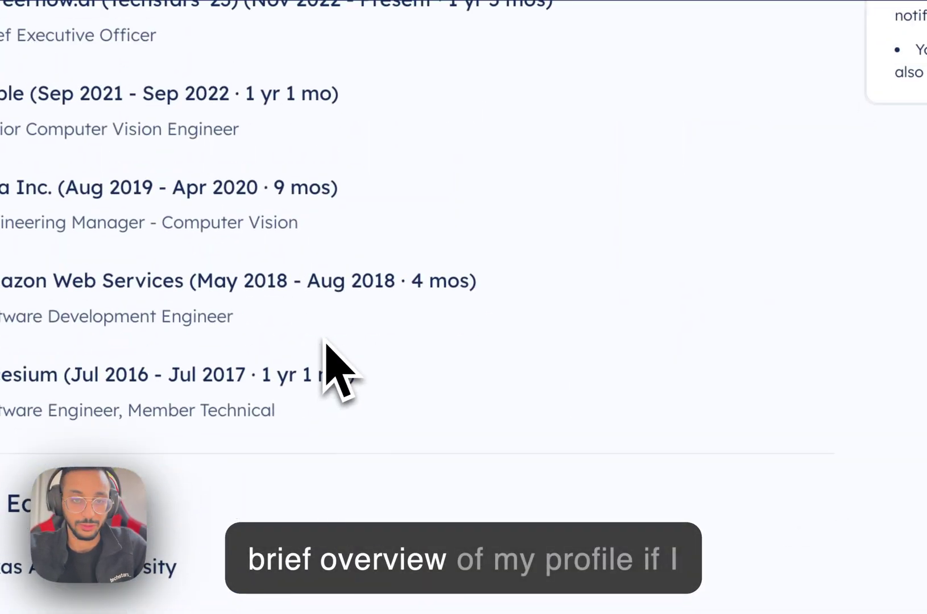
scroll(331, 373, up, 10)
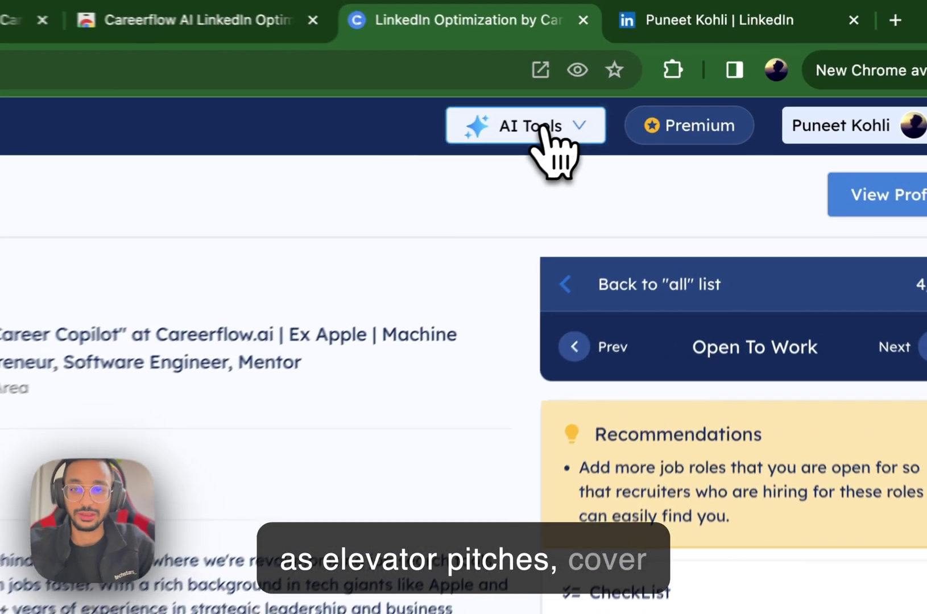
- Build a LinkedIn-based resume on the Careerflow template for Founding AI Engineer at Signify Technology
click(644, 105)
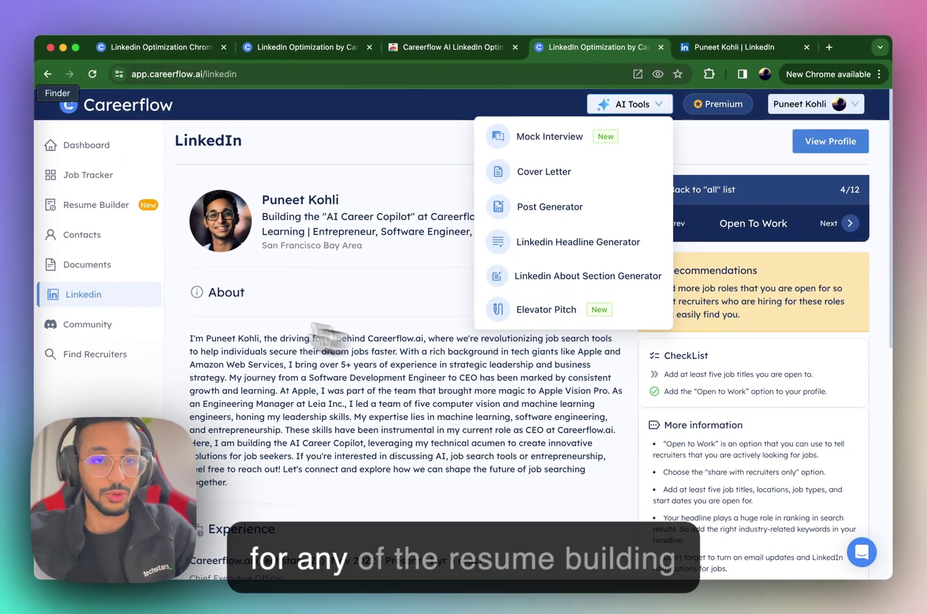
click(110, 205)
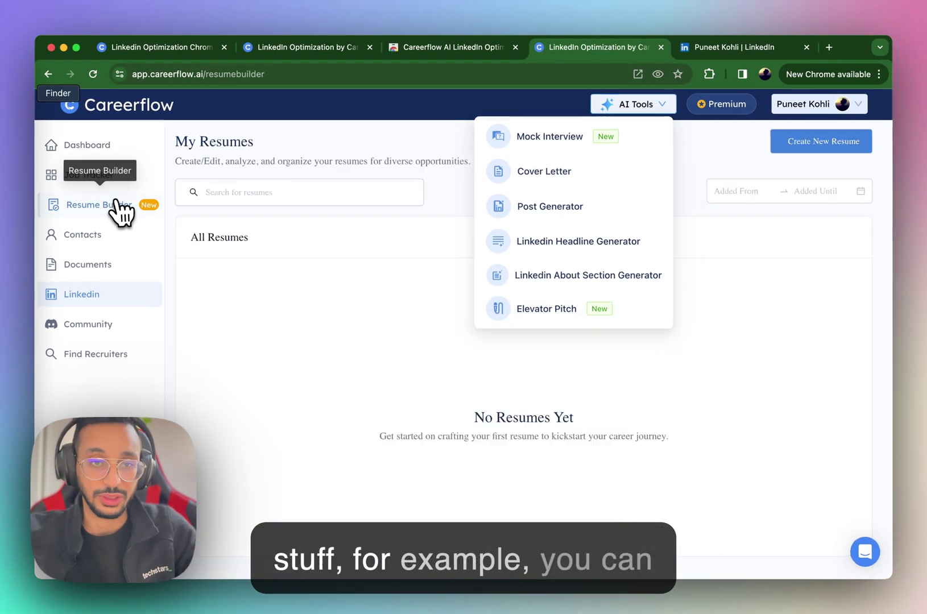
click(790, 154)
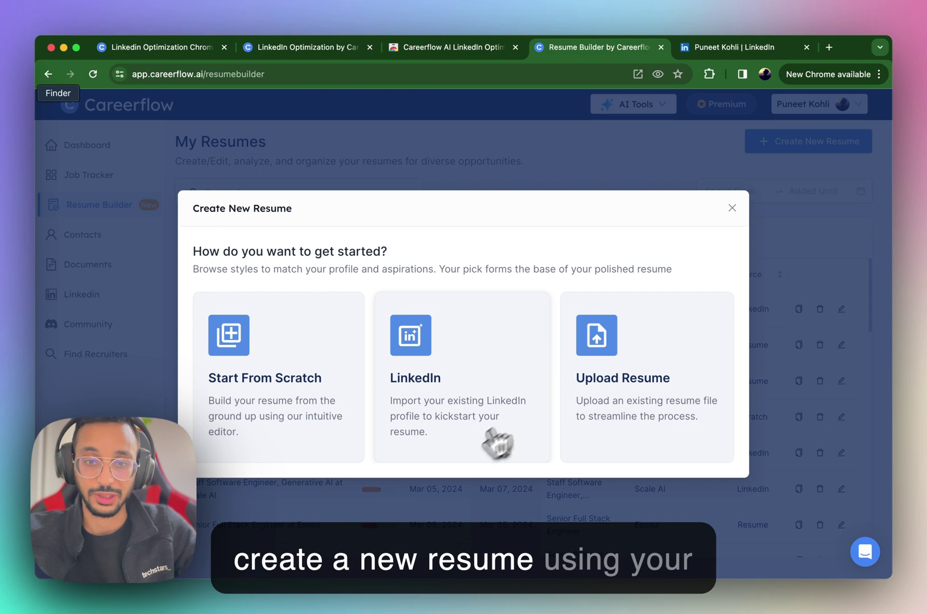
click(468, 458)
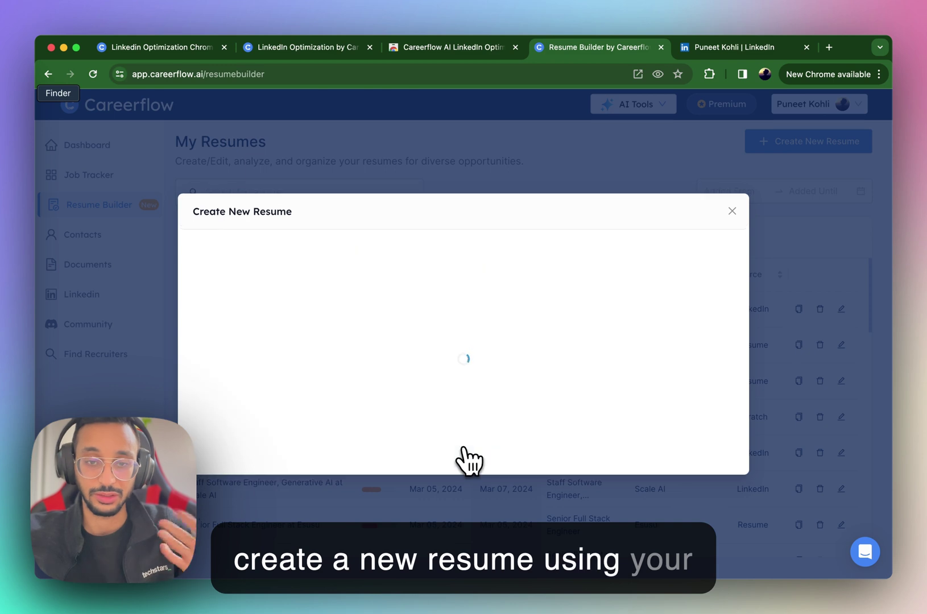
click(290, 376)
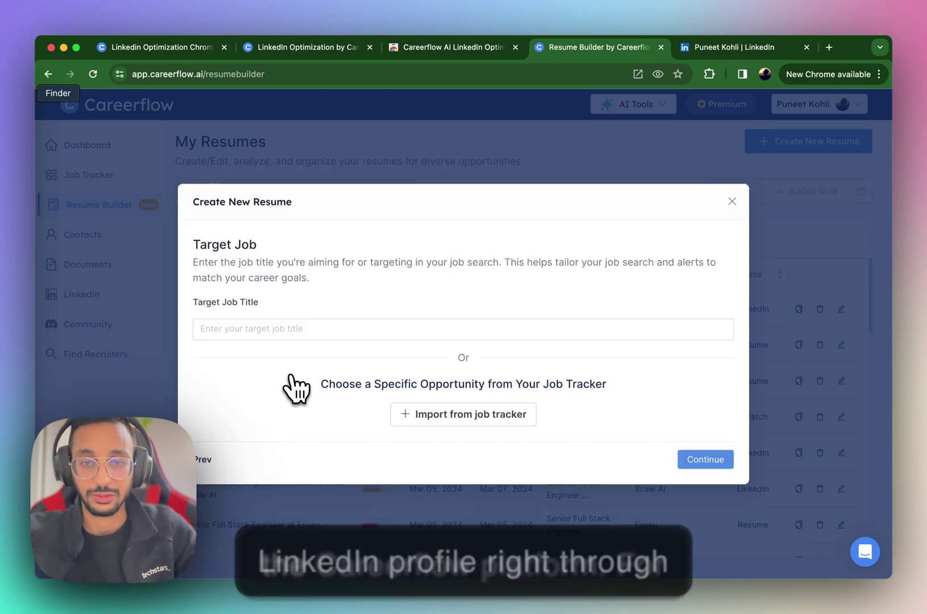
click(476, 421)
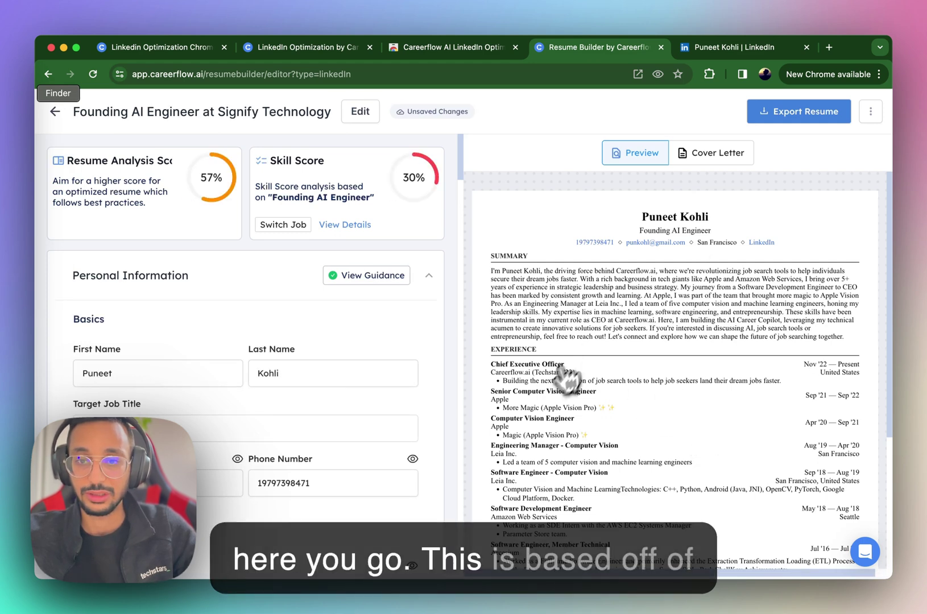
- Leave the resume editor and choose Save and exit to keep the new resume
scroll(548, 397, down, 5)
scroll(550, 397, up, 5)
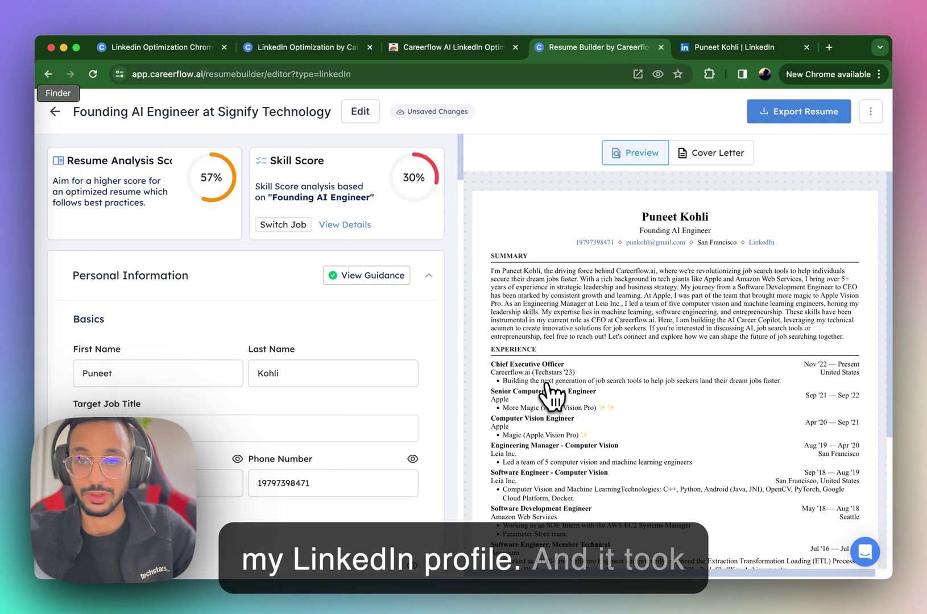
click(63, 120)
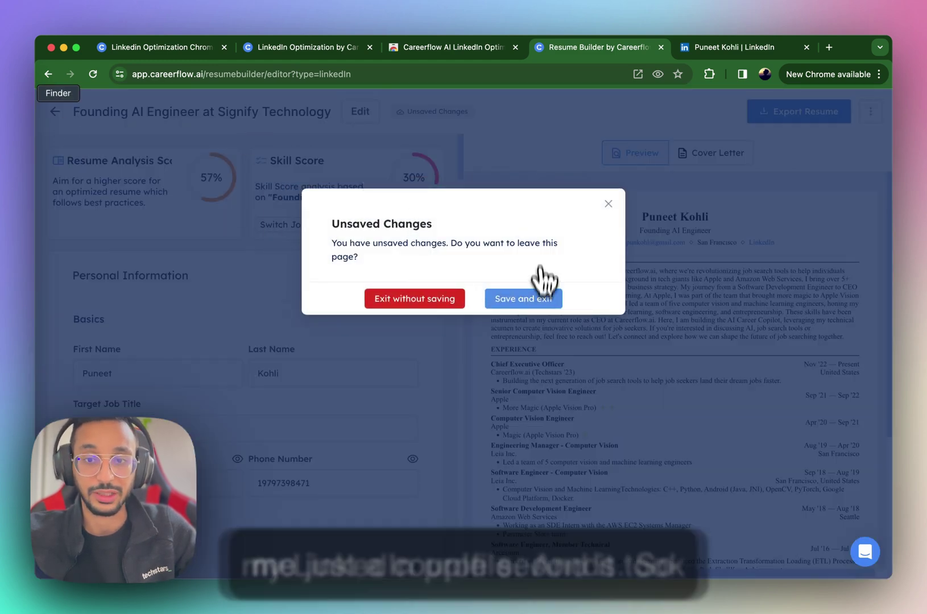
click(534, 307)
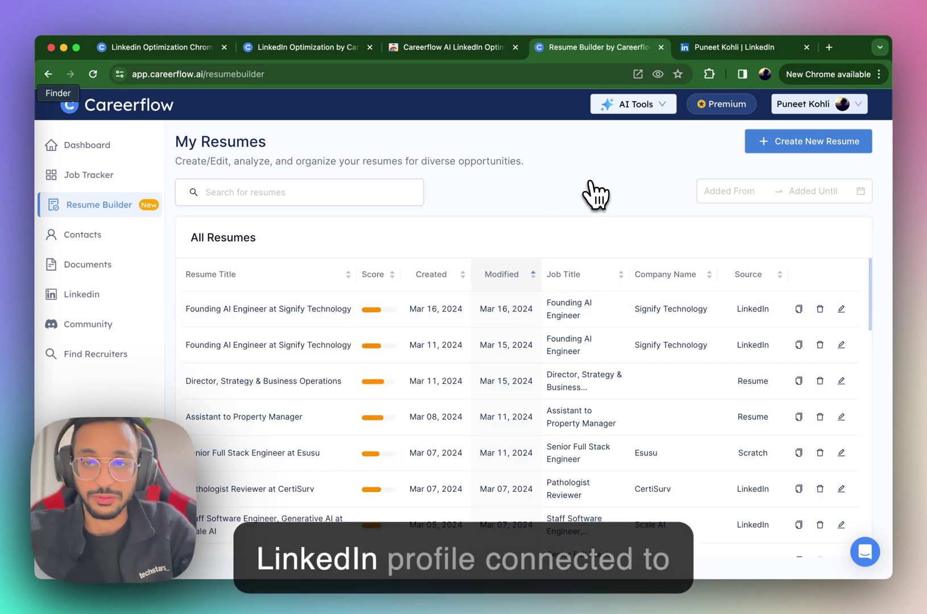
- On the LinkedIn profile, preview the Careerflow Headline tips and its 'Generate using AI' offer
click(717, 56)
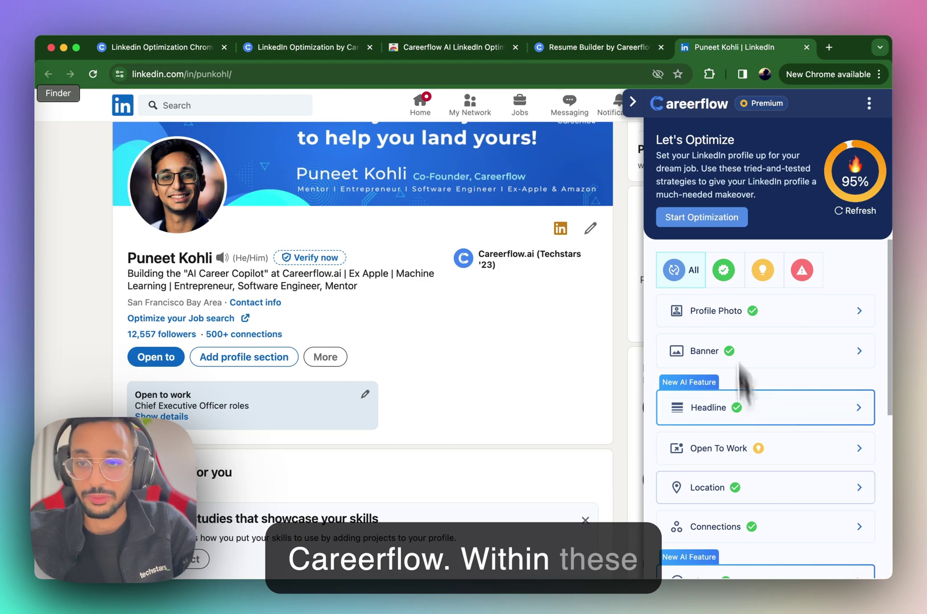
scroll(747, 488, down, 3)
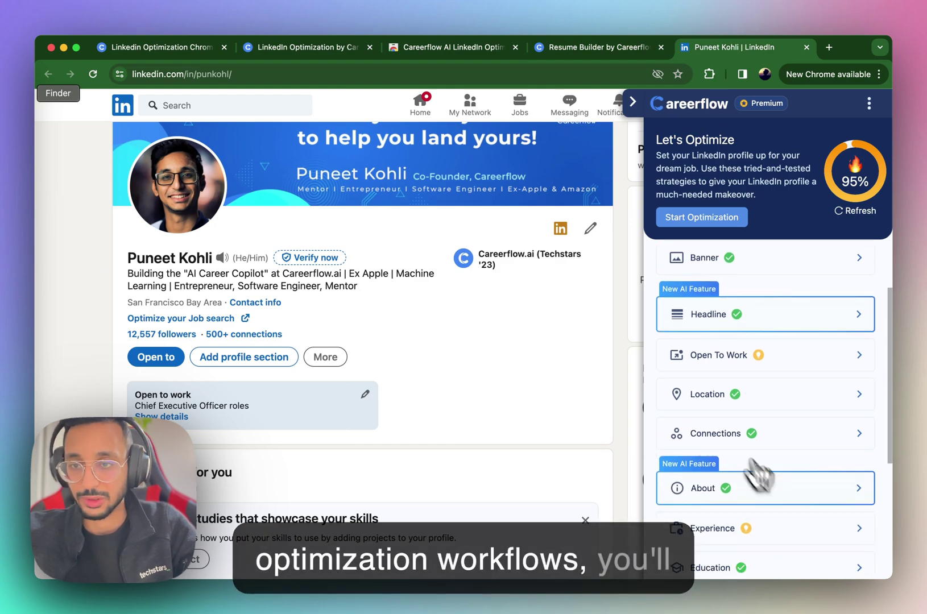
click(757, 315)
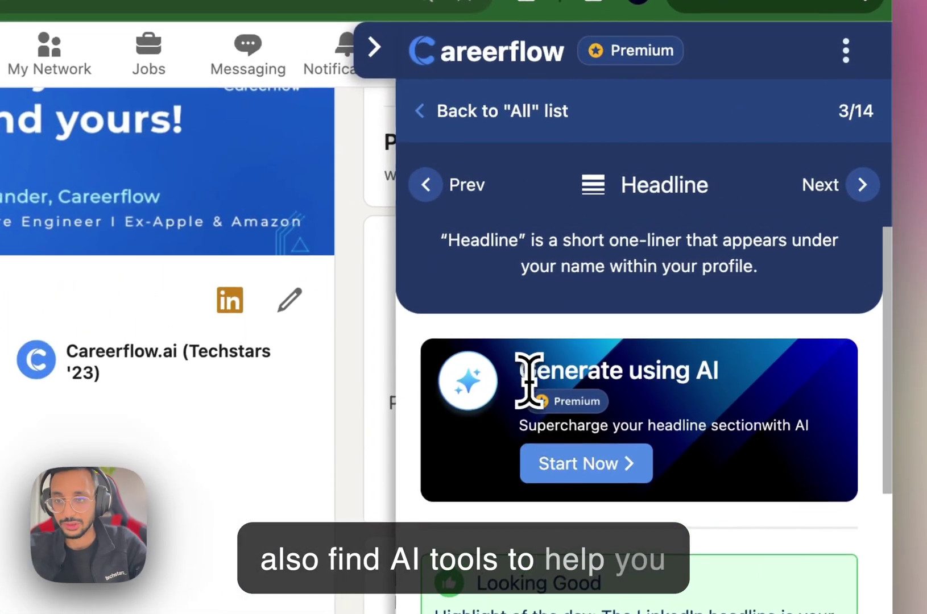
drag(711, 267, 845, 290)
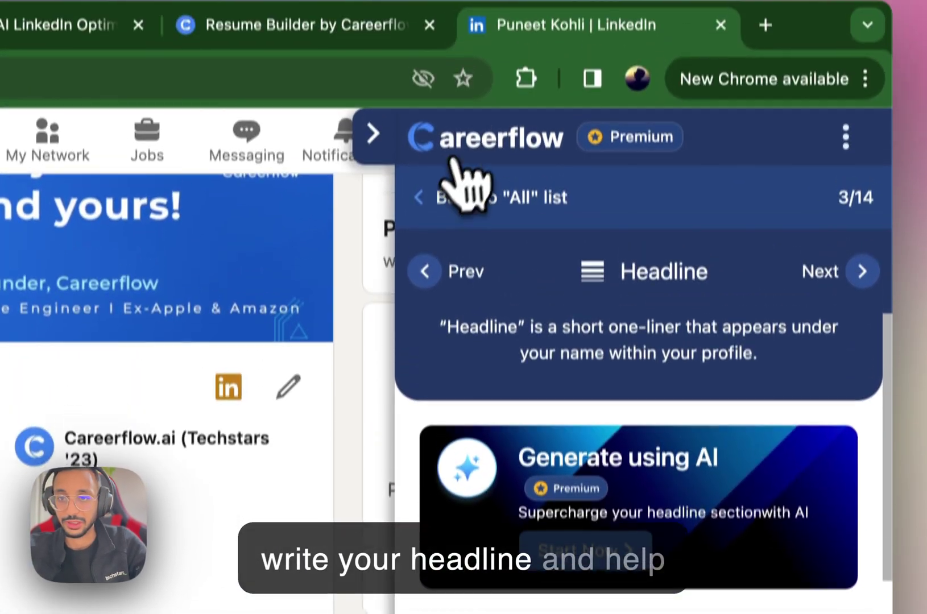
click(455, 110)
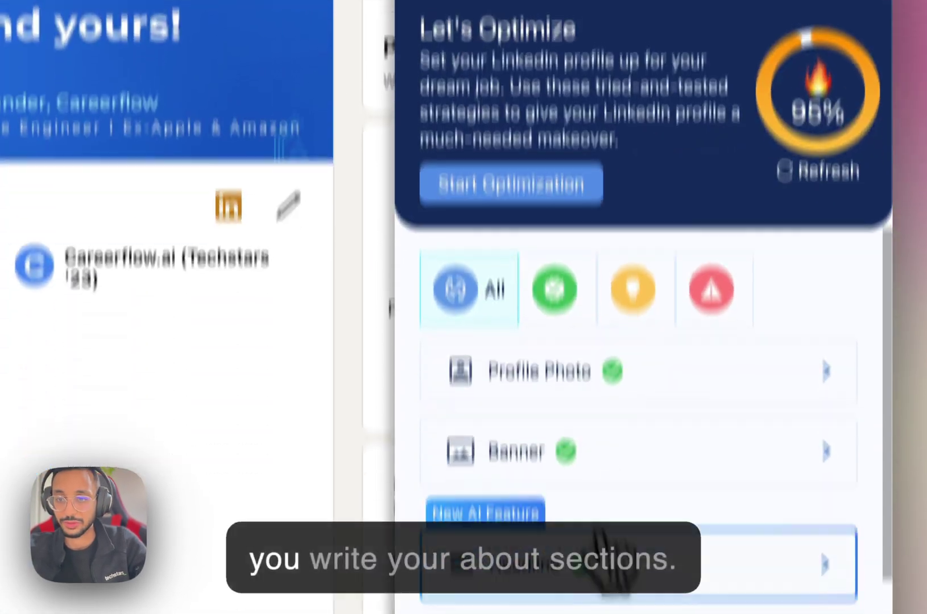
- Preview the About section tips, then return to the full section list
scroll(611, 560, down, 5)
click(621, 496)
scroll(607, 502, up, 3)
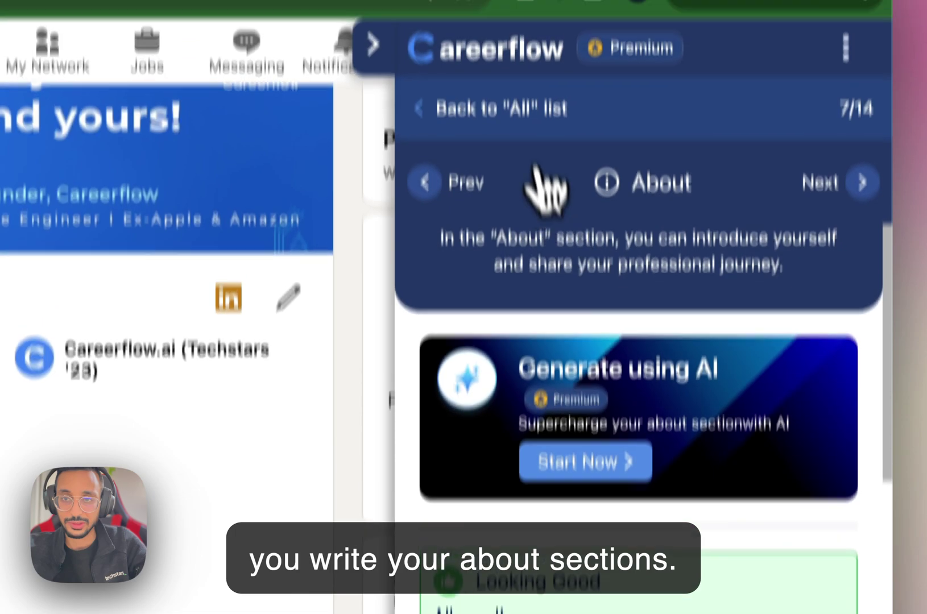
click(529, 109)
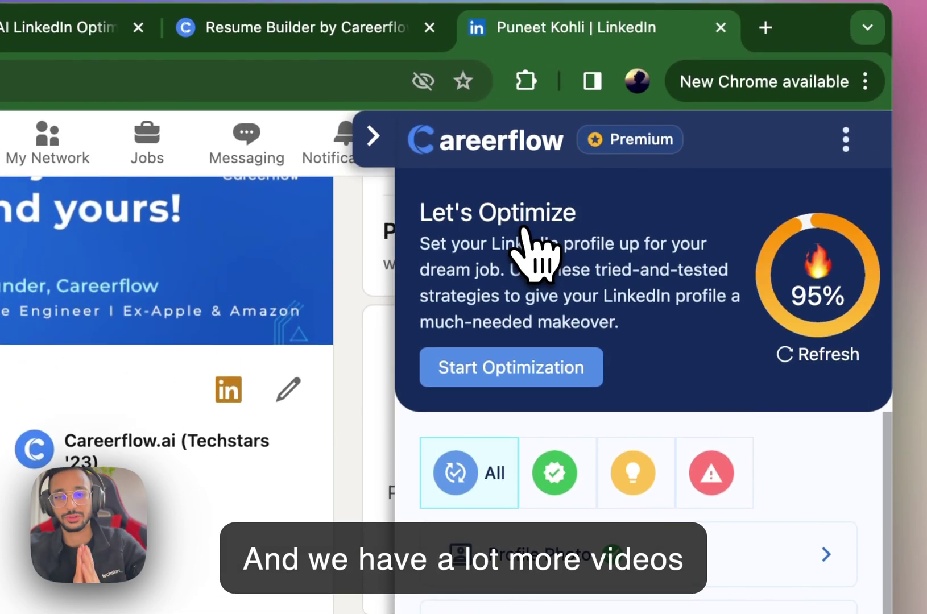